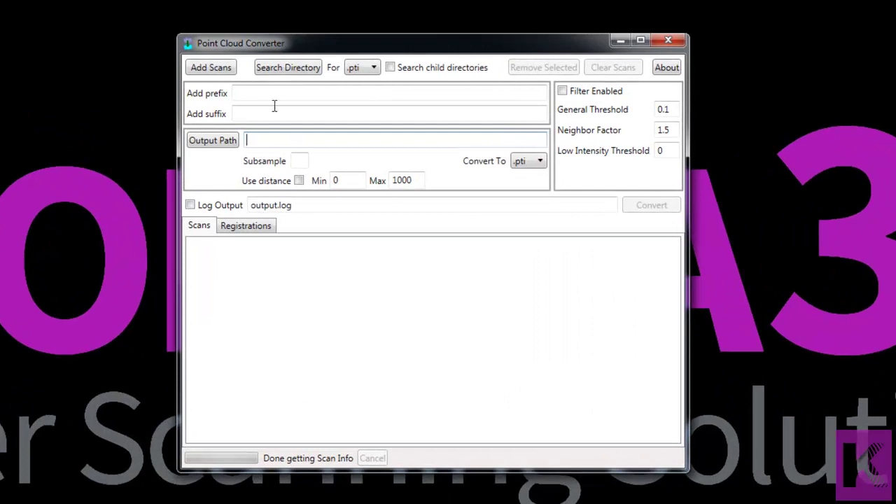
- Add Faro Scan 001–003.fls from the FARO Scans folder to the converter list
click(210, 68)
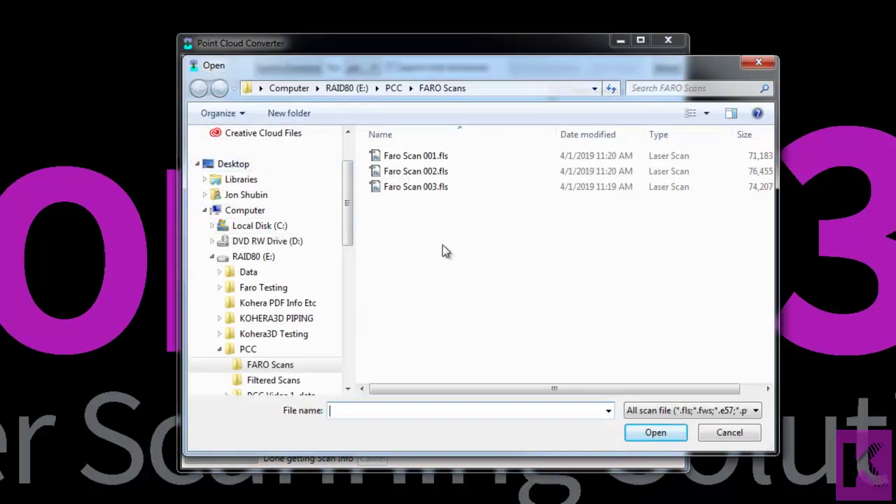
drag(442, 245, 392, 150)
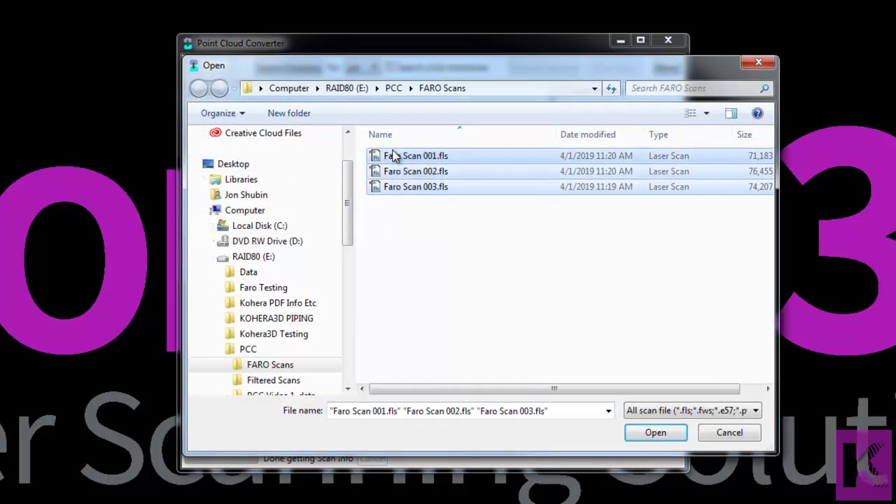
click(658, 433)
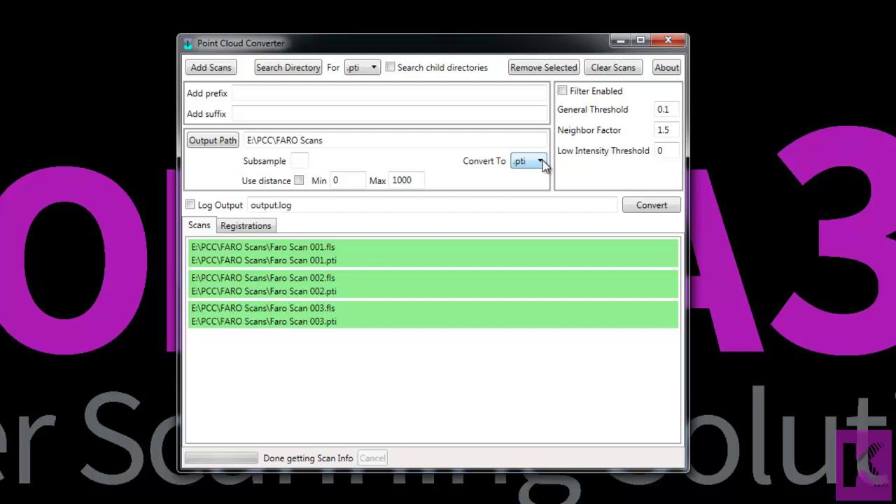
click(543, 160)
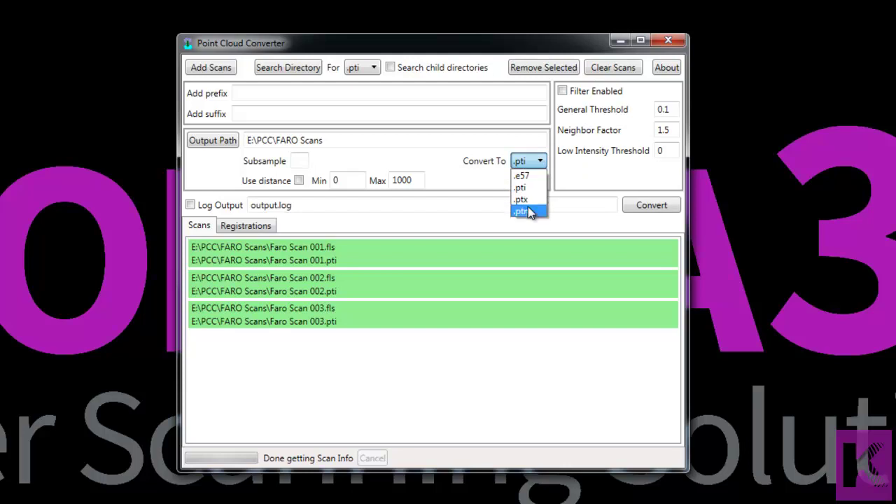
click(345, 139)
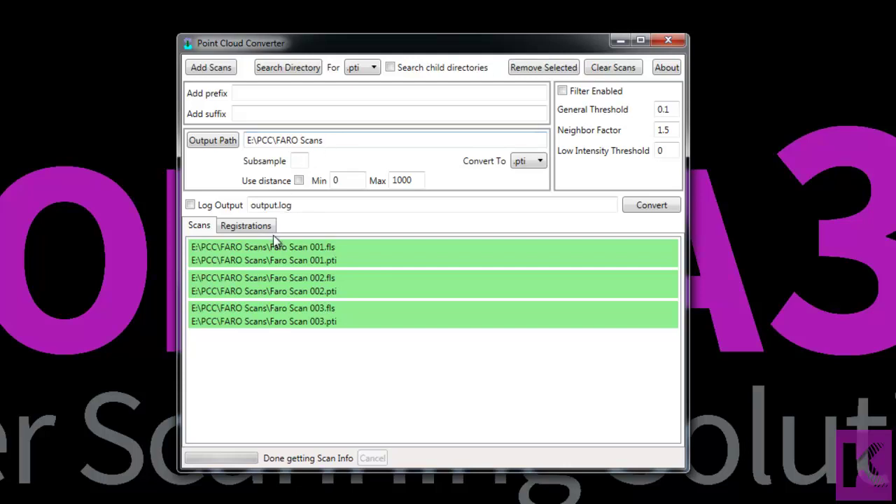
- Enter Filter_ as the output-name prefix
click(234, 91)
click(243, 114)
click(250, 92)
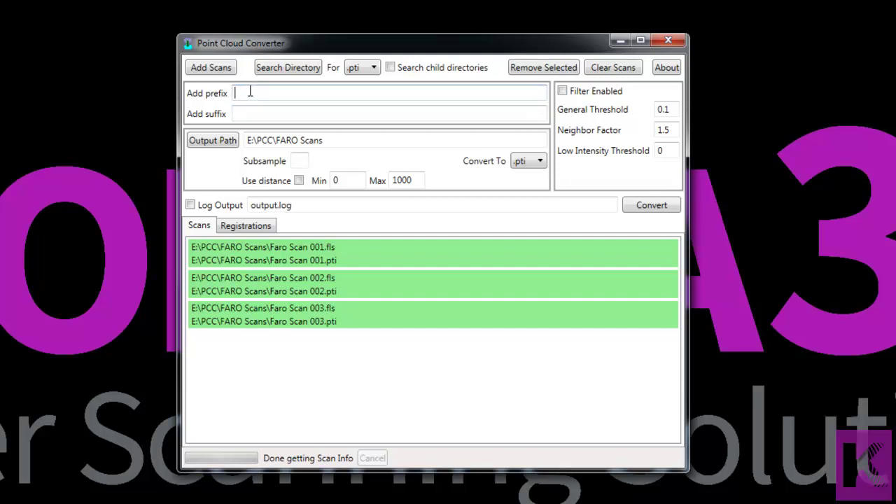
text(Filter_)
click(327, 113)
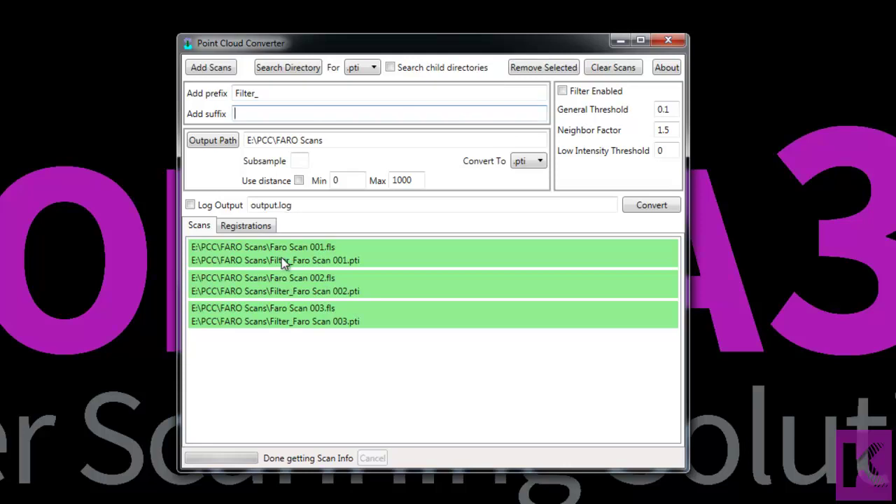
- Move that text into the suffix as _Filter, leaving the prefix empty
drag(275, 94, 210, 93)
key(ctrl+c)
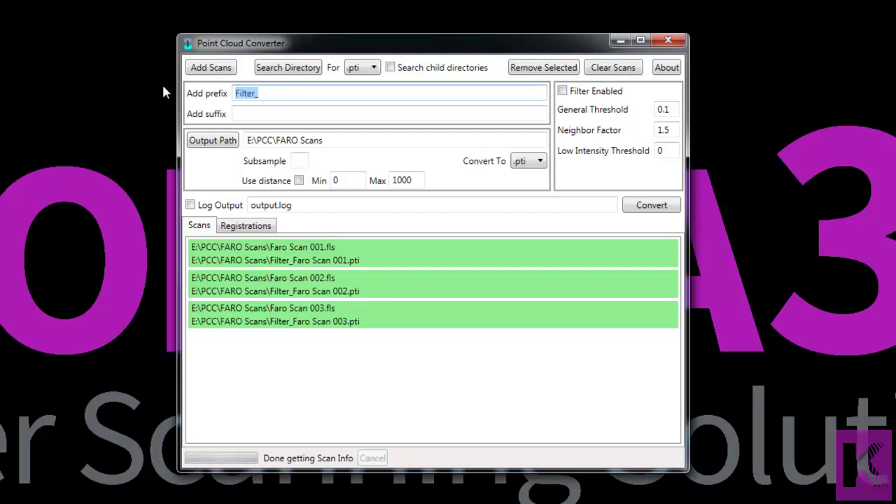
key(BackSpace)
key(Tab)
key(ctrl+v)
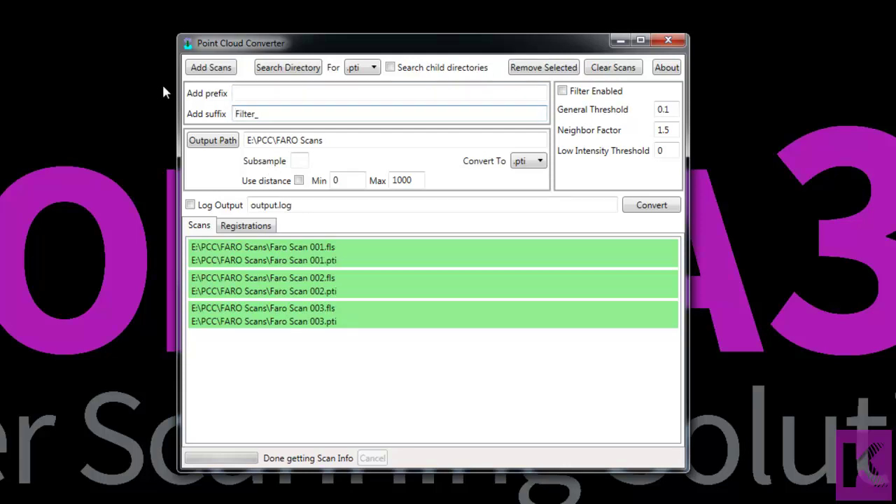
key(BackSpace)
key(Home)
text(_)
click(269, 94)
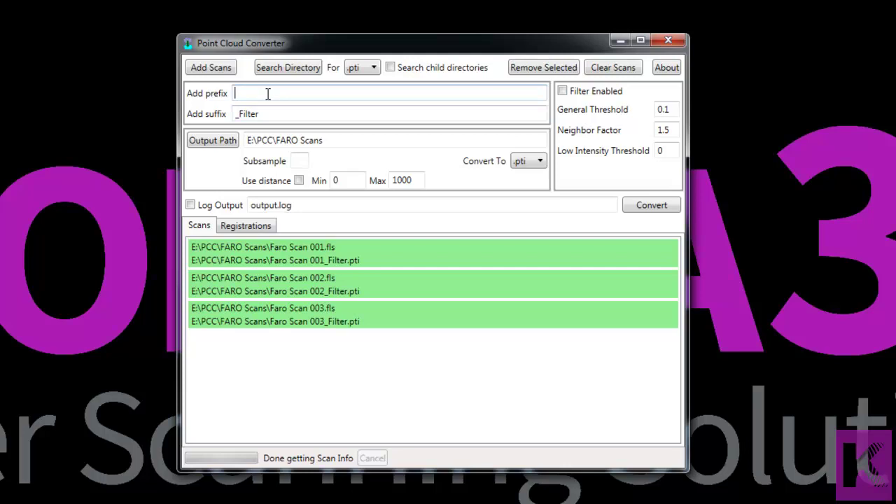
- Enable filtering and apply a distance limit of Min 0 to Max 100 to all scans
click(563, 92)
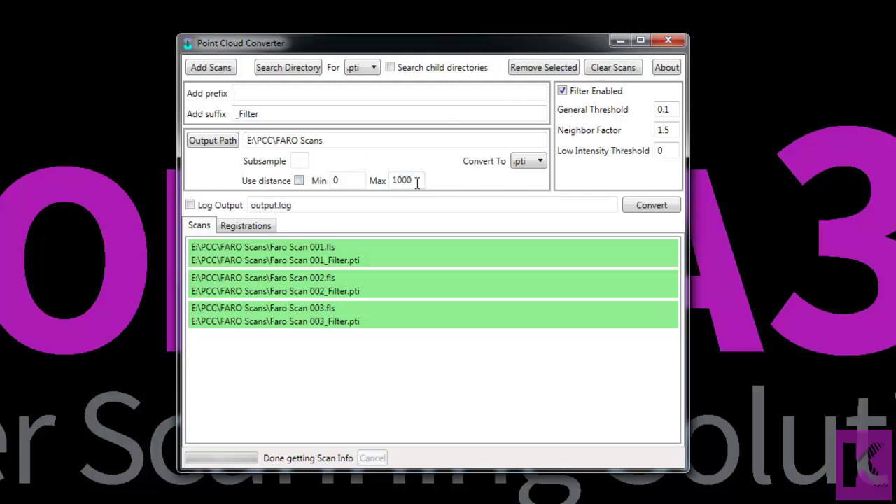
drag(418, 181, 383, 184)
text(100)
click(298, 180)
- Clear the FARO scans and browse to Workspaces and Projects\Kohera3DPiping to add new ones
click(611, 68)
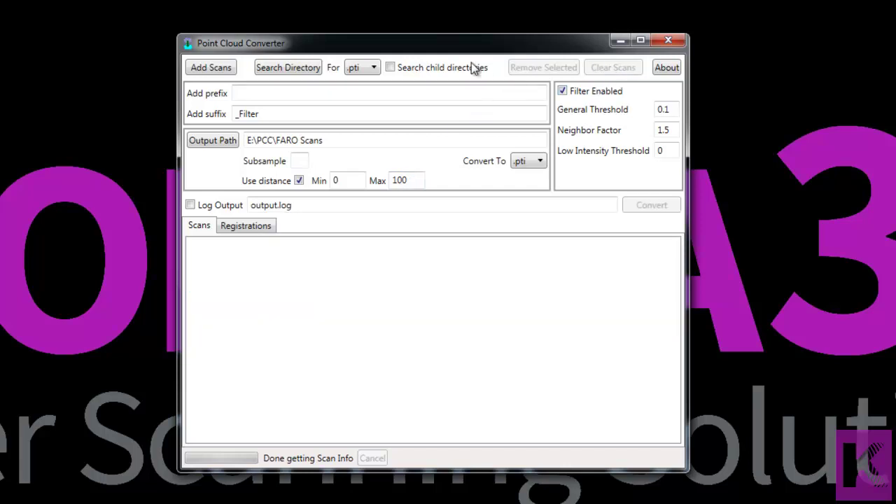
click(214, 68)
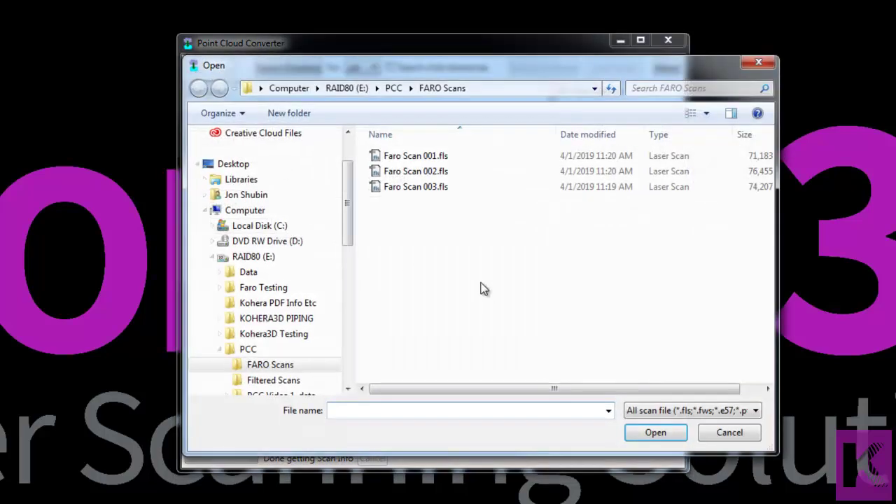
click(395, 89)
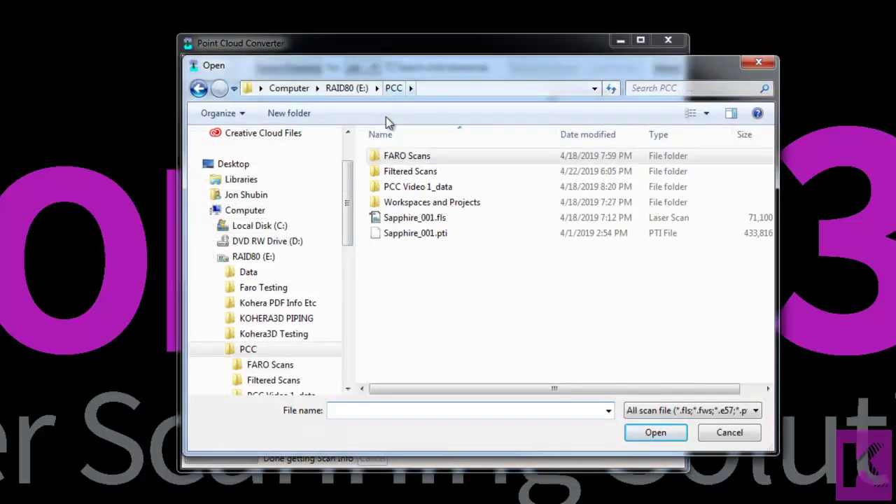
double_click(409, 203)
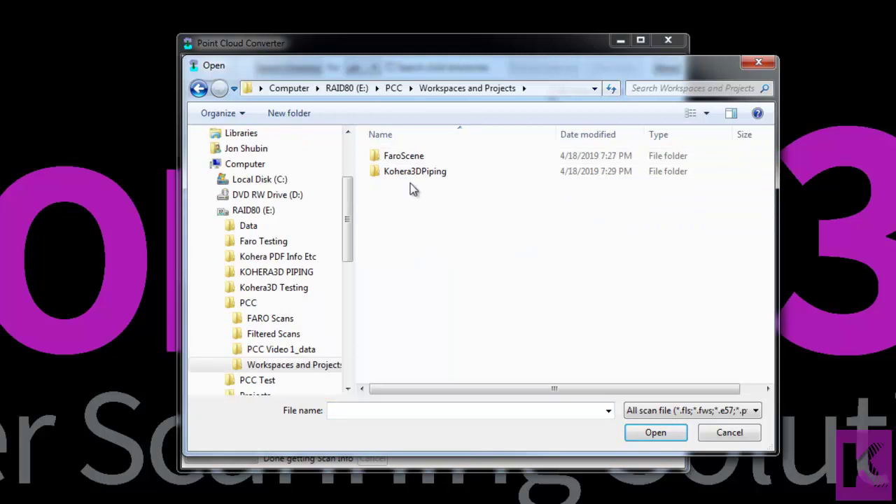
double_click(412, 160)
click(417, 204)
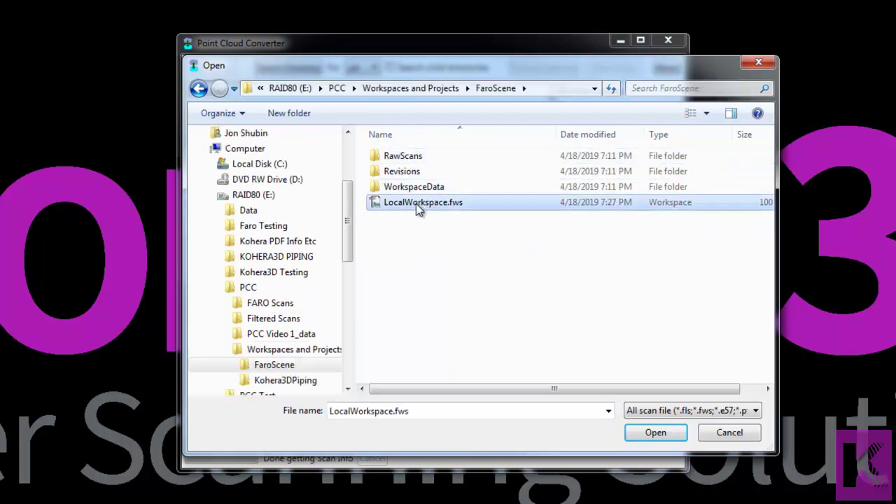
key(BackSpace)
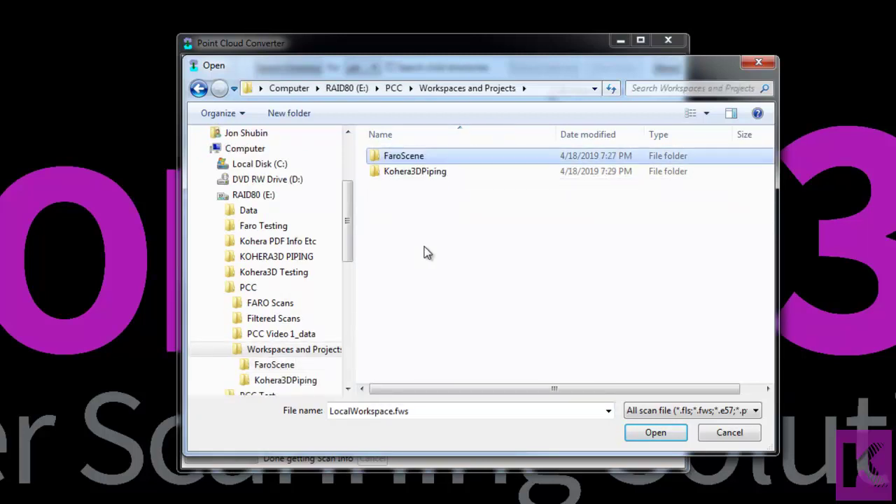
double_click(413, 172)
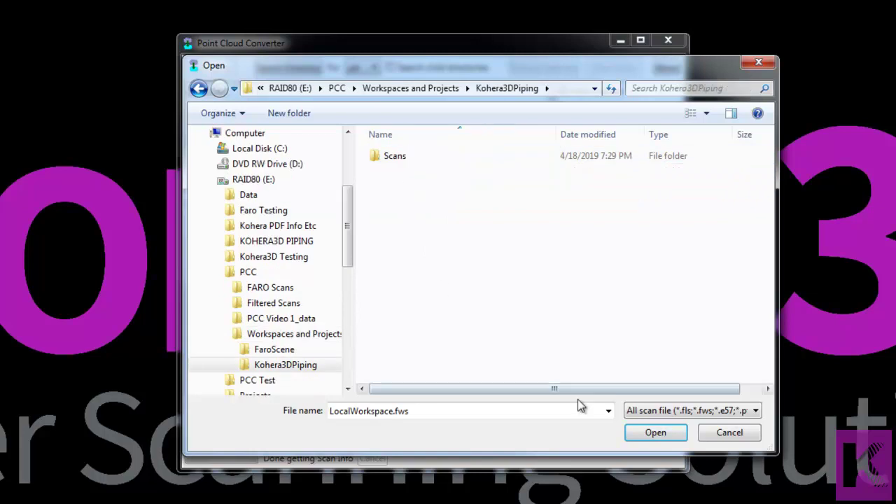
- Load the scans from Kohera Project.kpj, shown under the Project files type
click(730, 411)
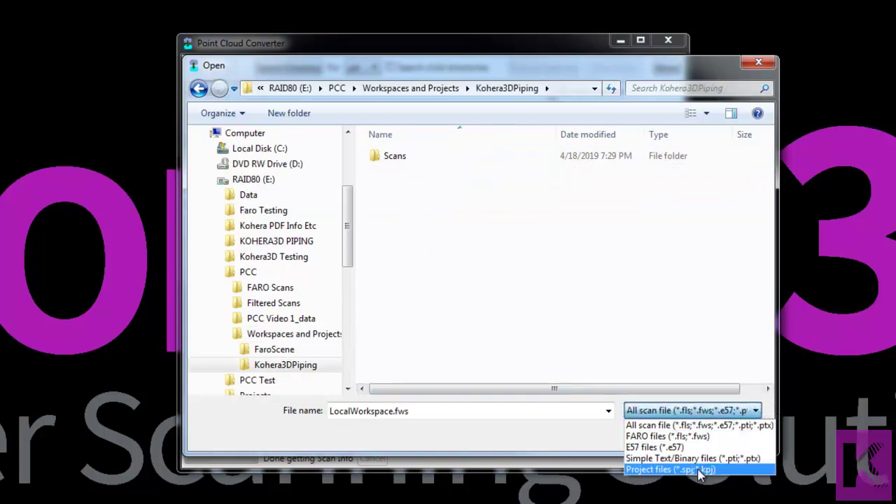
click(700, 470)
click(398, 175)
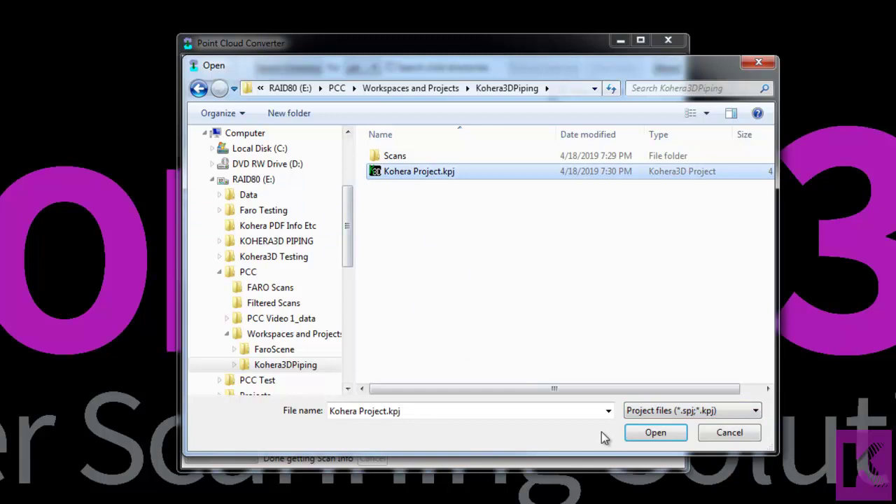
click(656, 437)
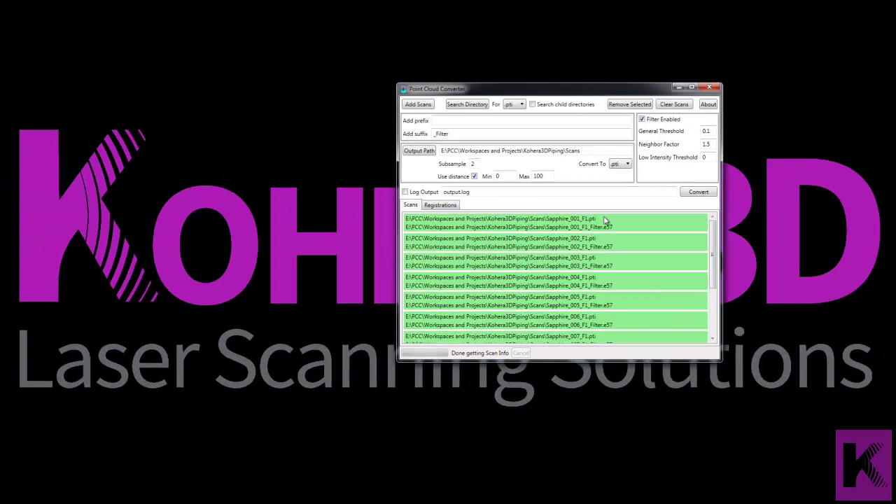
- Place the Kohera3D Piping New Project window and Point Cloud Converter side by side
click(382, 476)
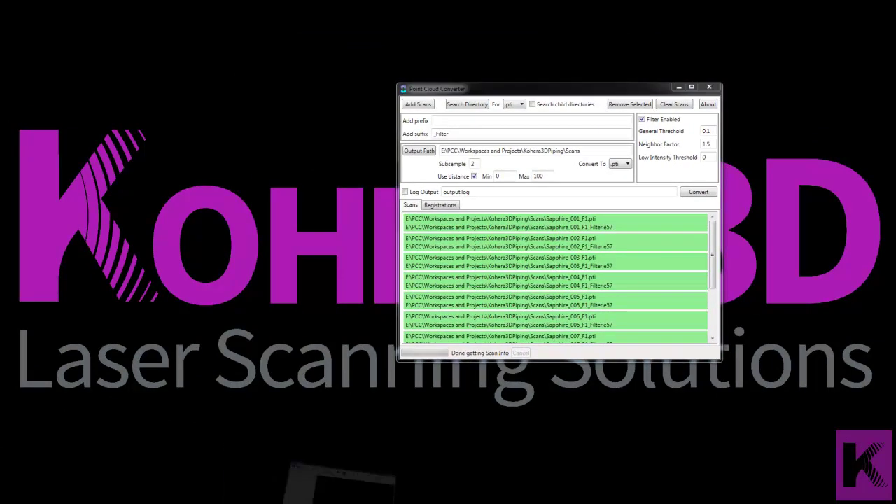
drag(295, 35, 362, 31)
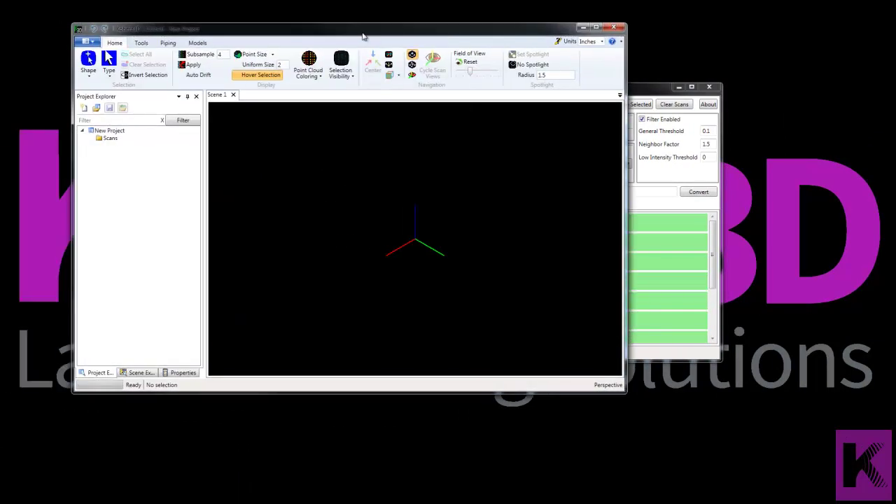
click(646, 89)
drag(584, 89, 715, 81)
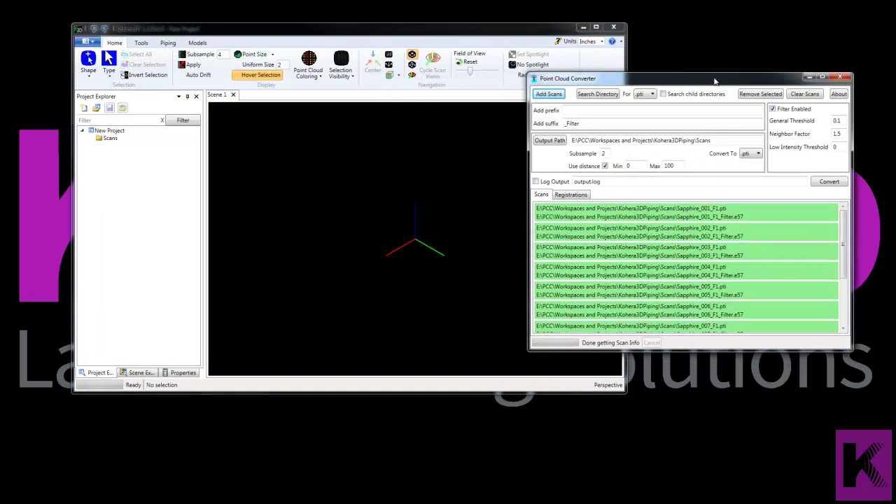
drag(628, 58, 517, 69)
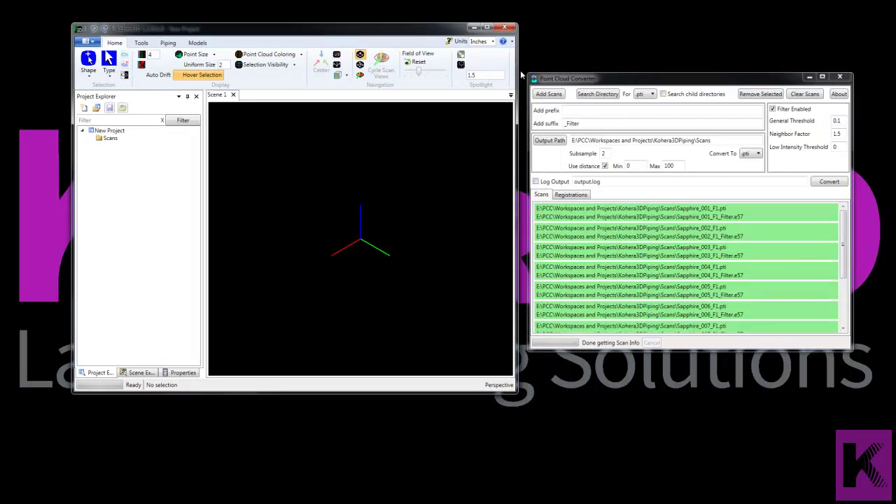
- Load Sapphire_001, its DISTANCE_FILTER and FILTERED .pti files into Scans with All Points
click(108, 140)
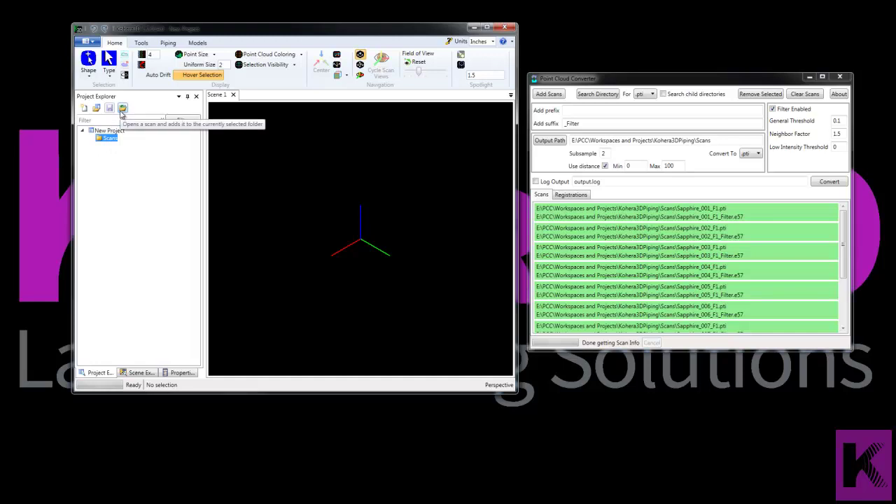
click(122, 110)
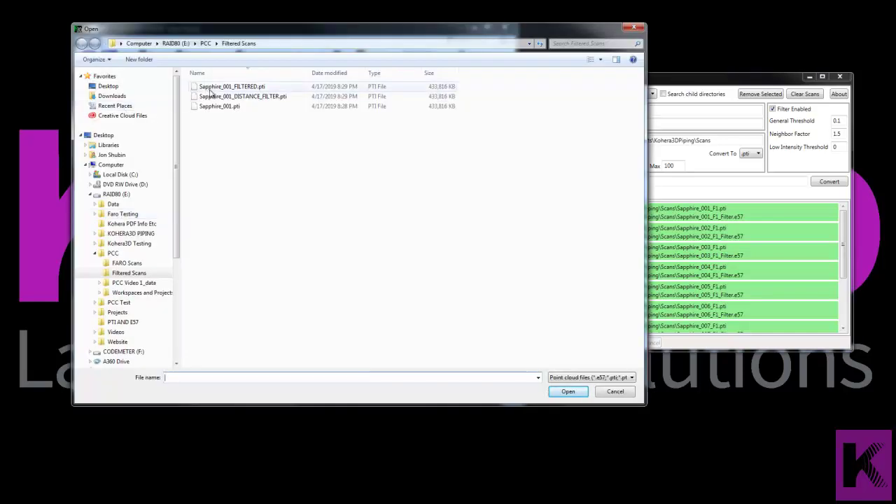
click(222, 73)
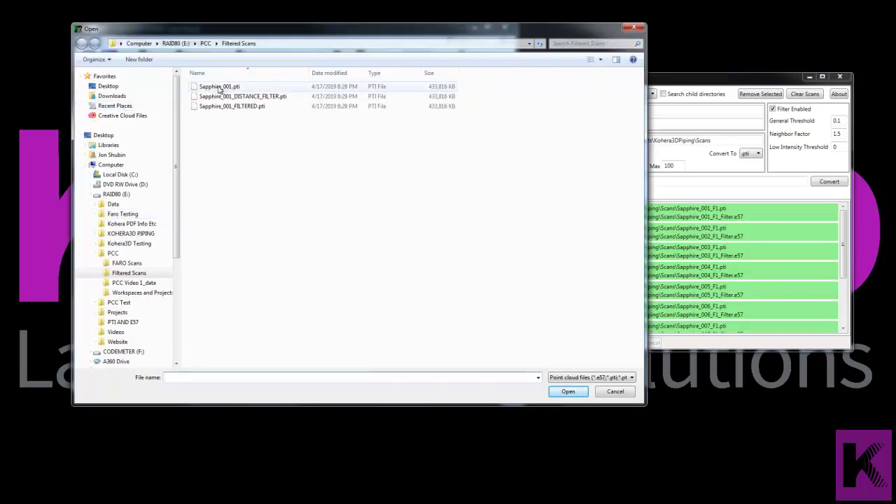
click(219, 87)
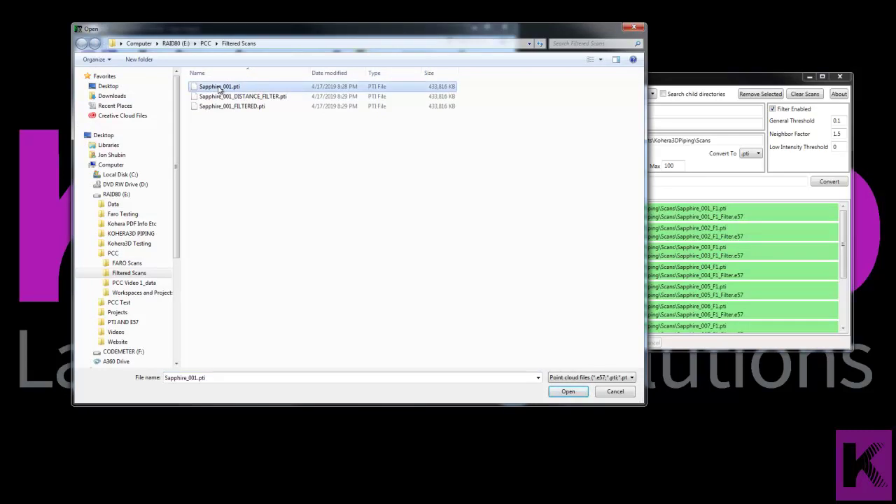
click(228, 97)
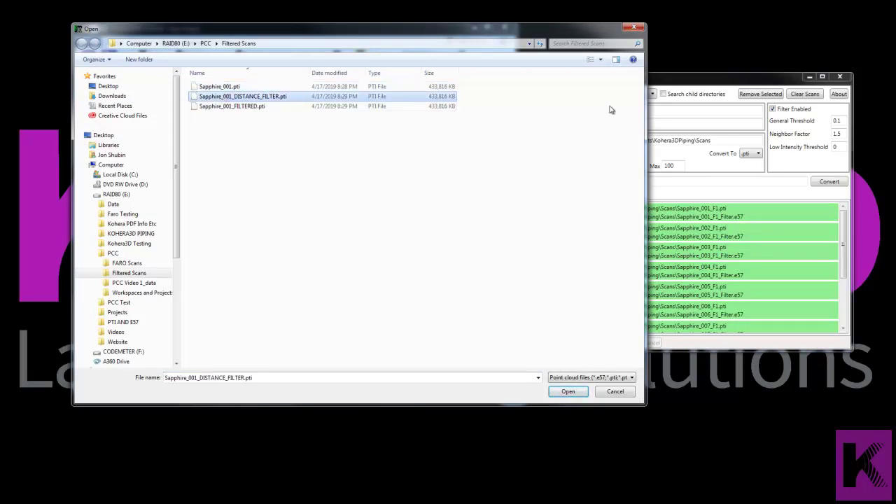
click(678, 84)
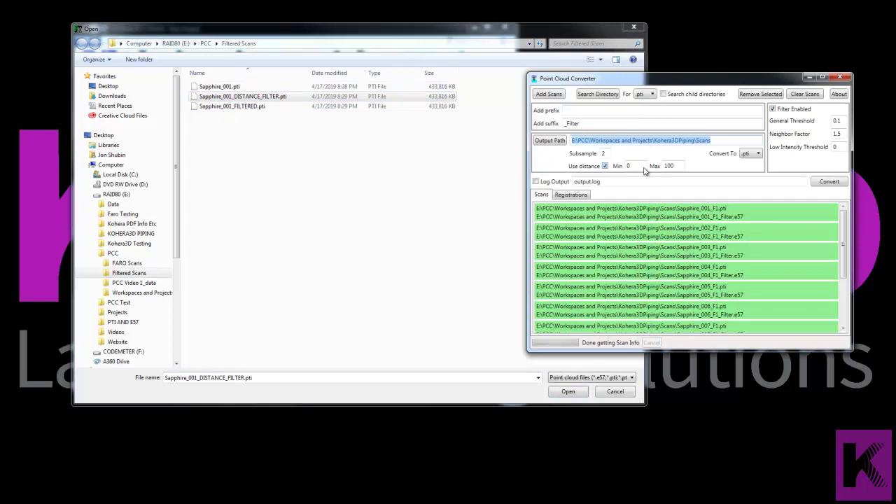
click(237, 107)
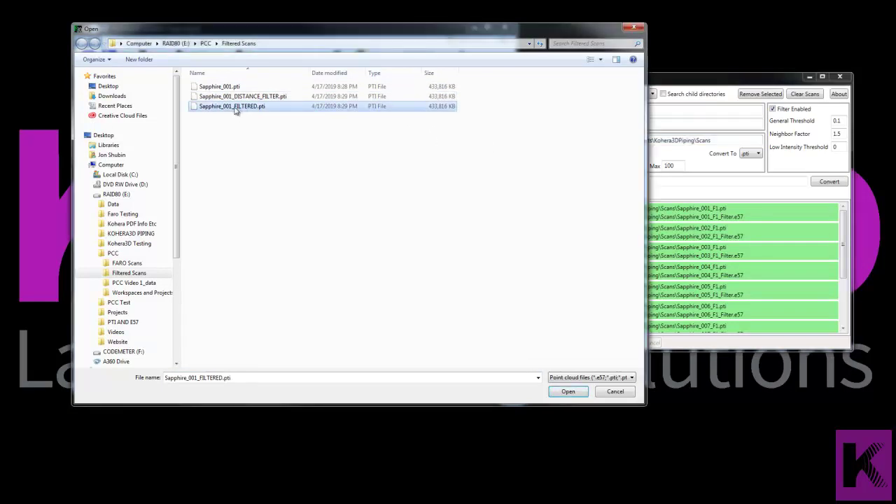
click(763, 110)
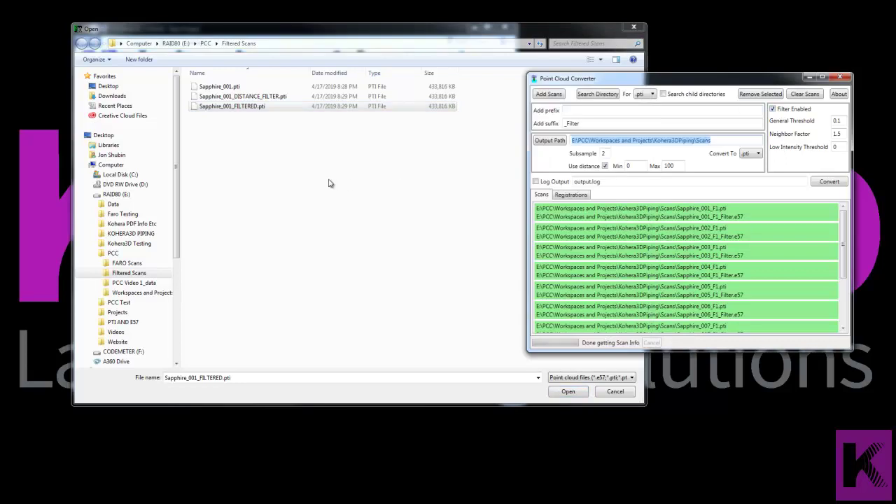
drag(260, 140, 202, 84)
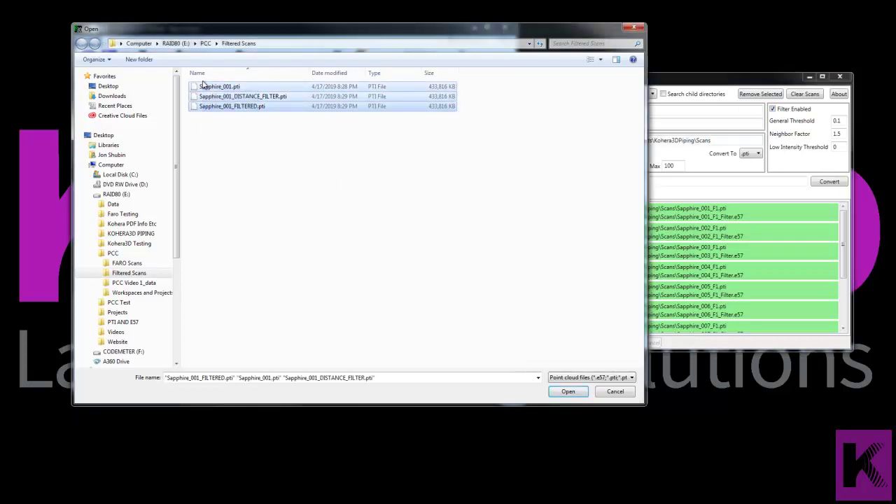
click(569, 392)
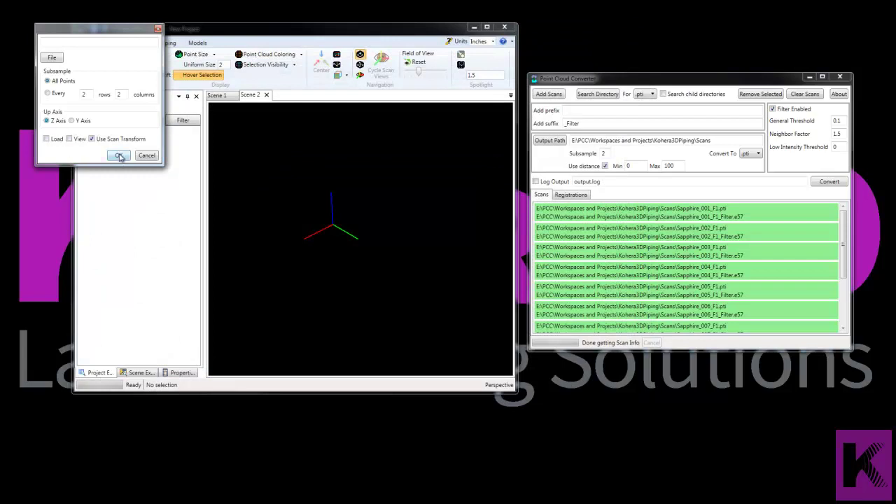
click(119, 156)
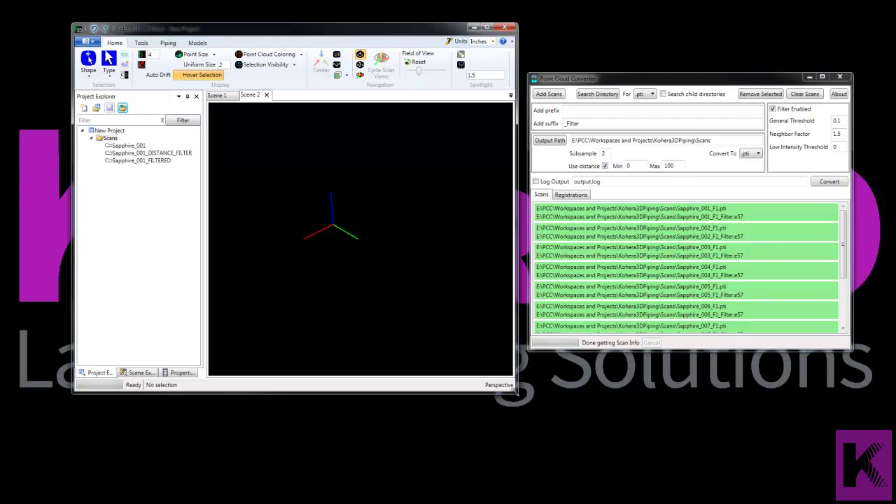
- Enlarge the window, place all three scans in Scene 2 and subsample them at 2
drag(514, 392, 850, 482)
click(133, 146)
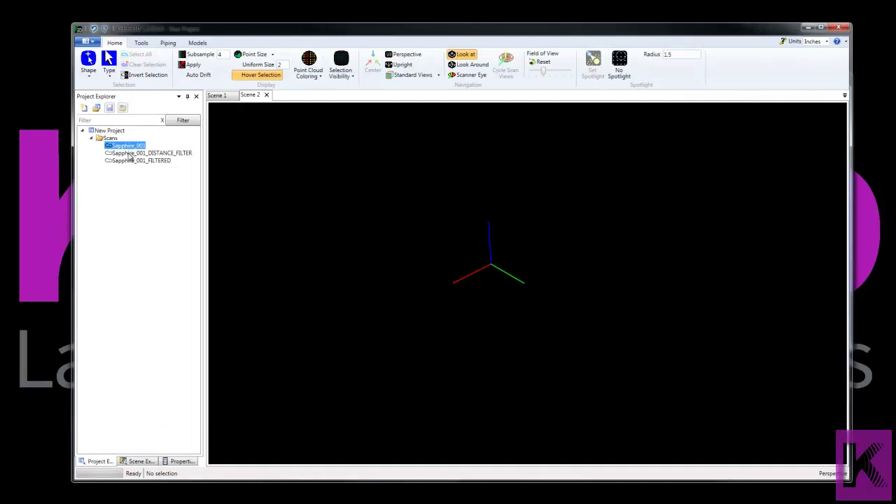
shift+click(133, 161)
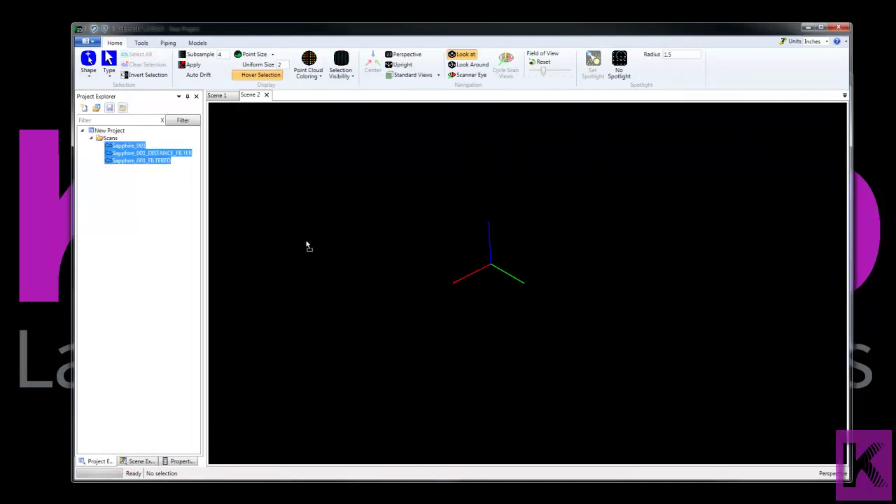
drag(308, 245, 306, 243)
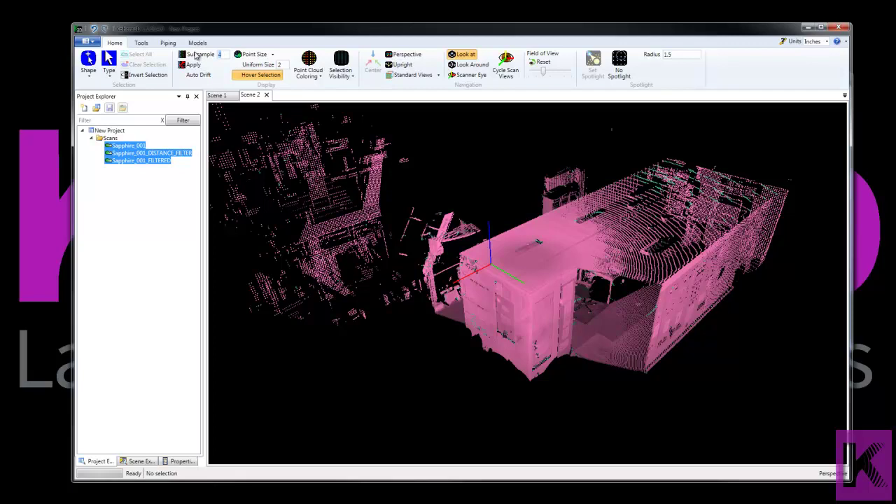
click(193, 64)
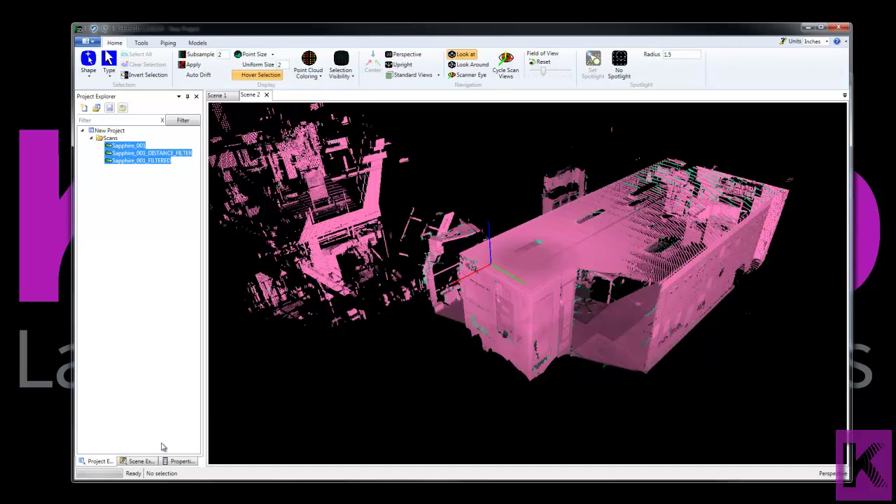
- In Scene Explorer, expand Scans and colour Sapphire_001 green
click(142, 461)
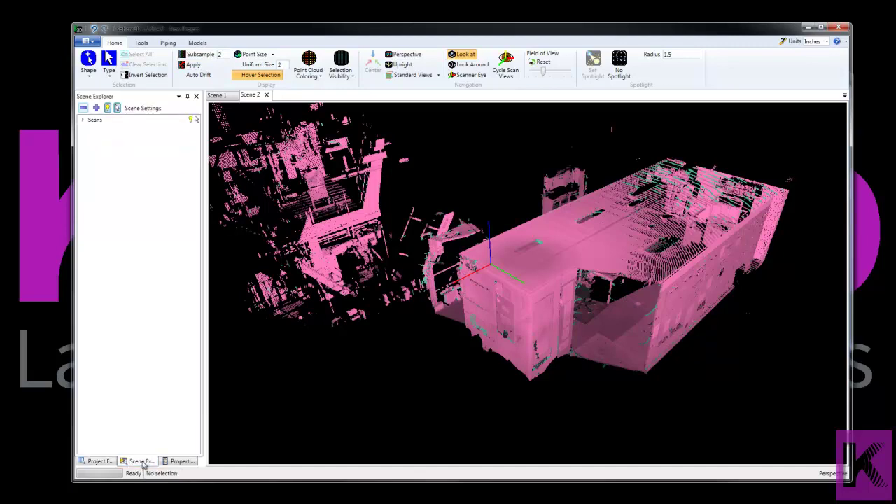
click(83, 121)
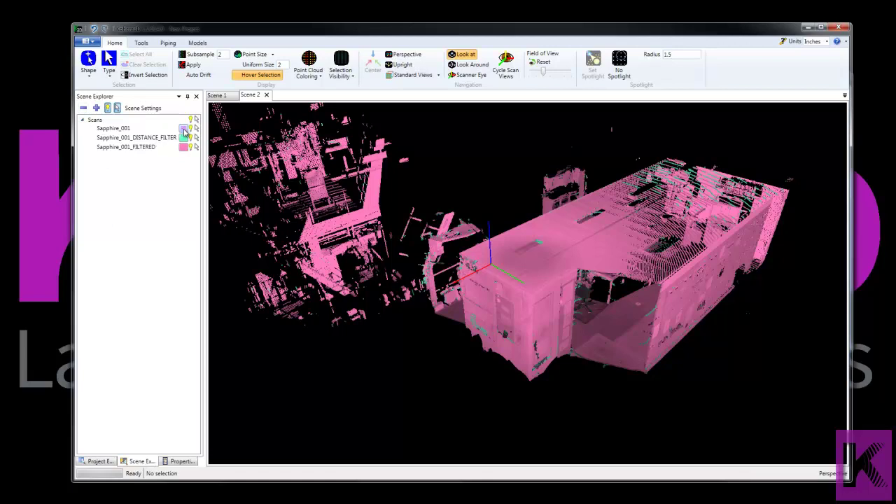
click(184, 129)
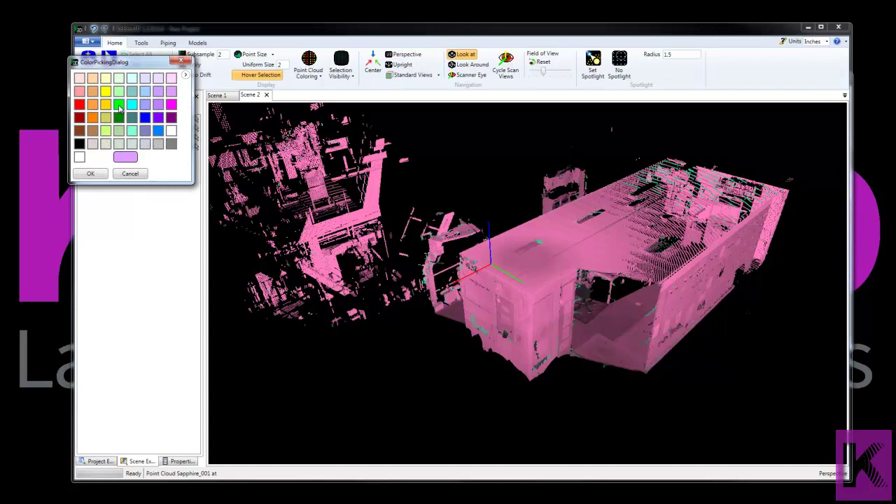
click(119, 105)
click(91, 174)
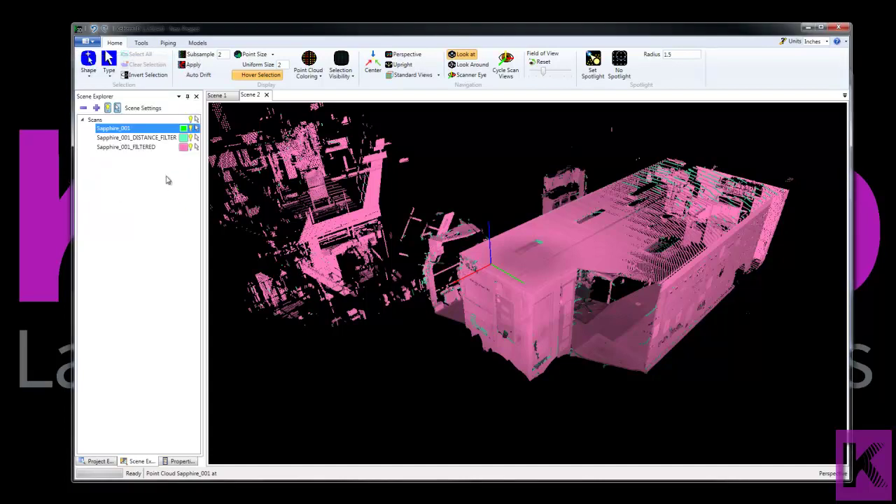
- Colour Sapphire_001_DISTANCE_FILTER red and Sapphire_001_FILTERED yellow
click(183, 139)
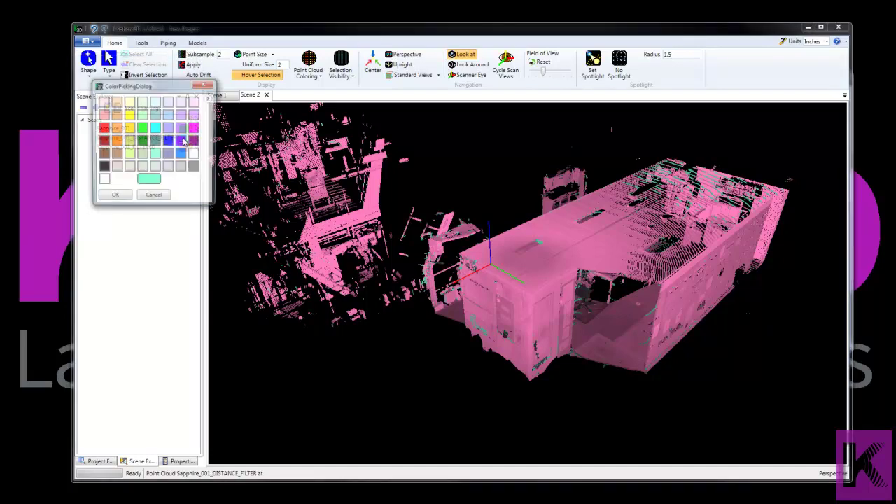
click(103, 128)
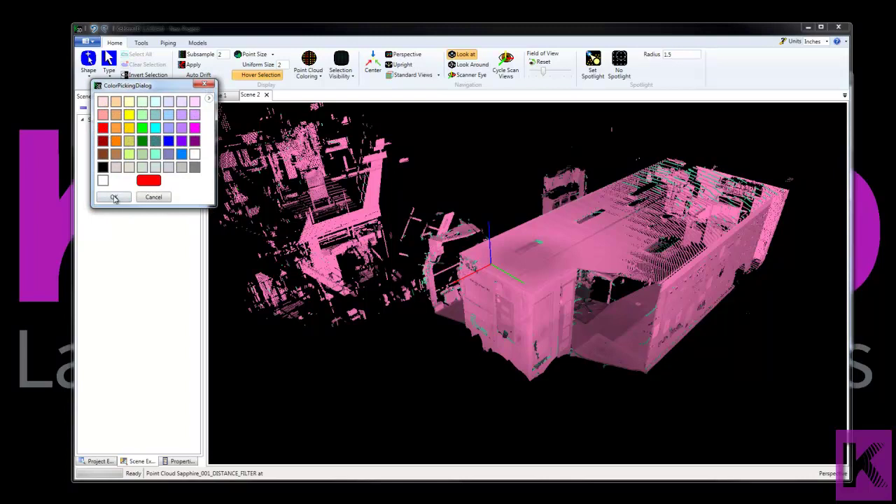
click(114, 196)
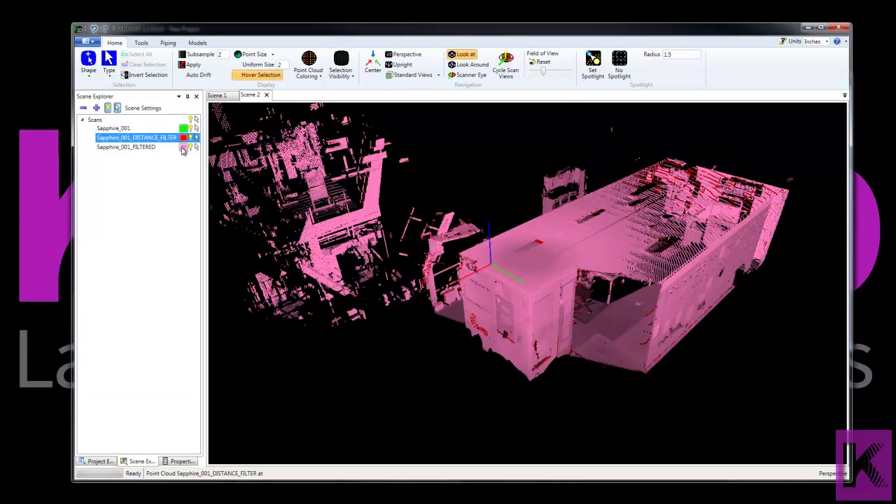
click(184, 147)
click(152, 142)
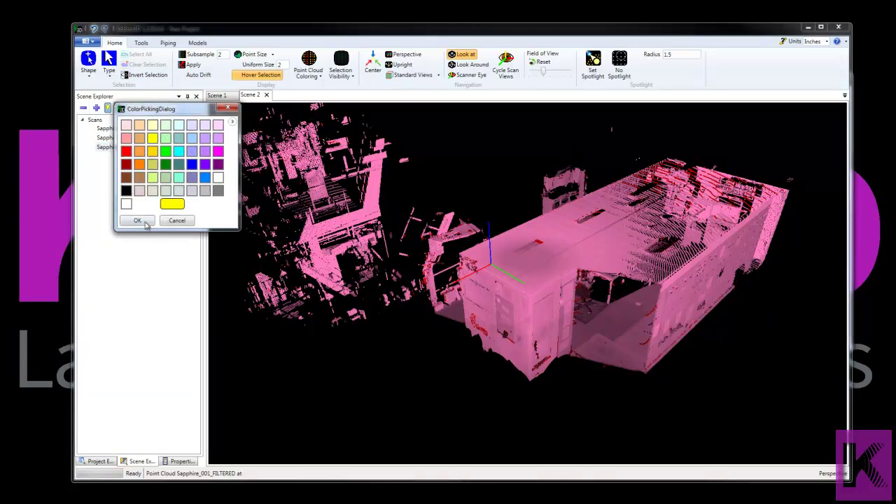
click(144, 221)
click(552, 362)
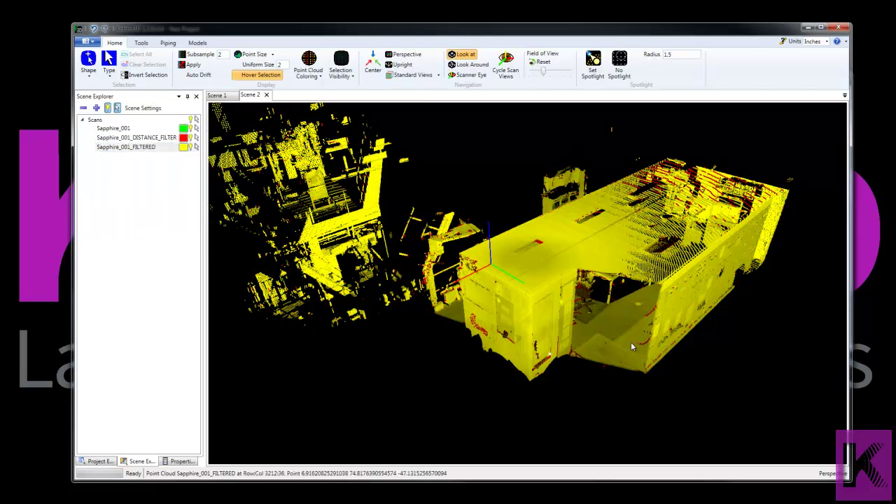
- Hide Sapphire_001_FILTERED and Sapphire_001_DISTANCE_FILTER, leaving only the green original cloud
scroll(602, 340, down, 4)
drag(581, 336, 467, 306)
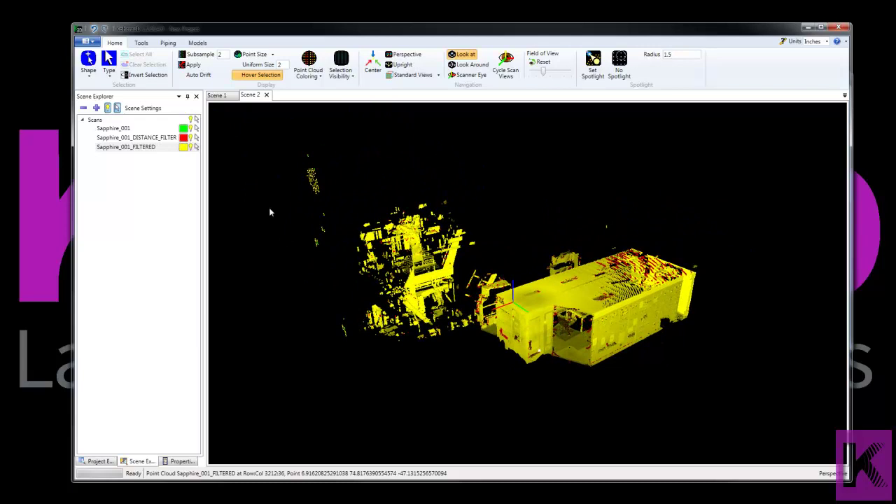
click(152, 148)
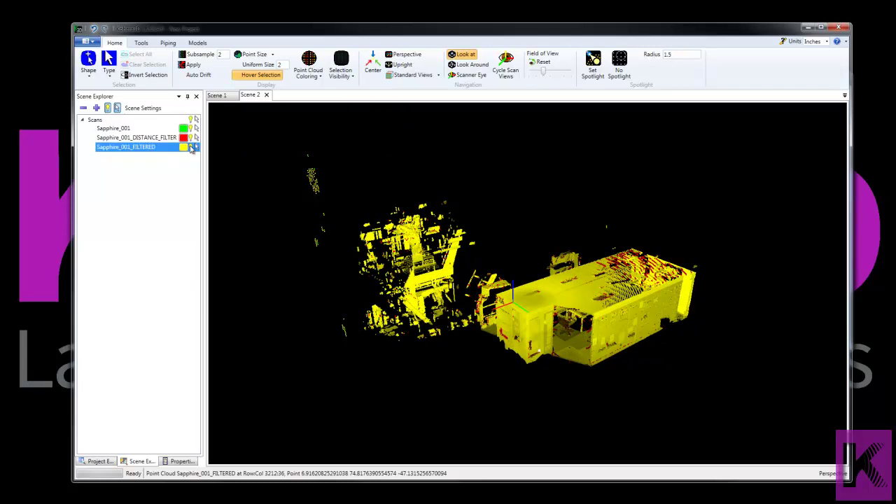
click(190, 147)
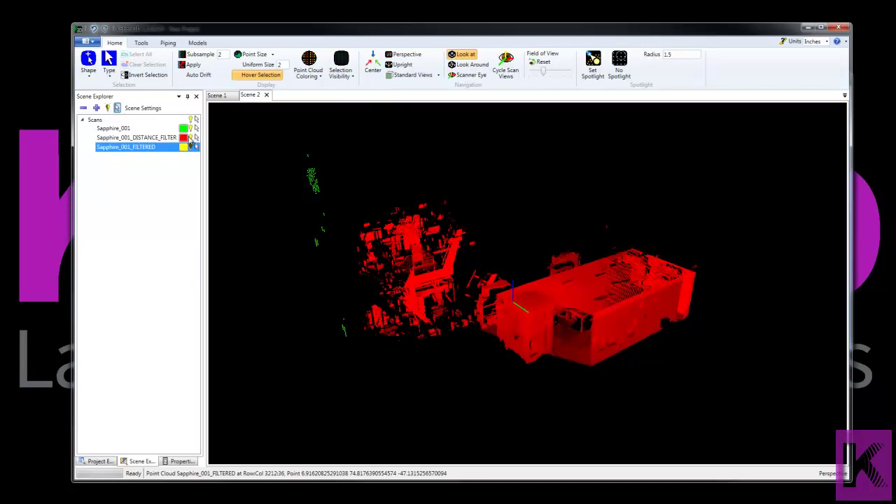
click(193, 139)
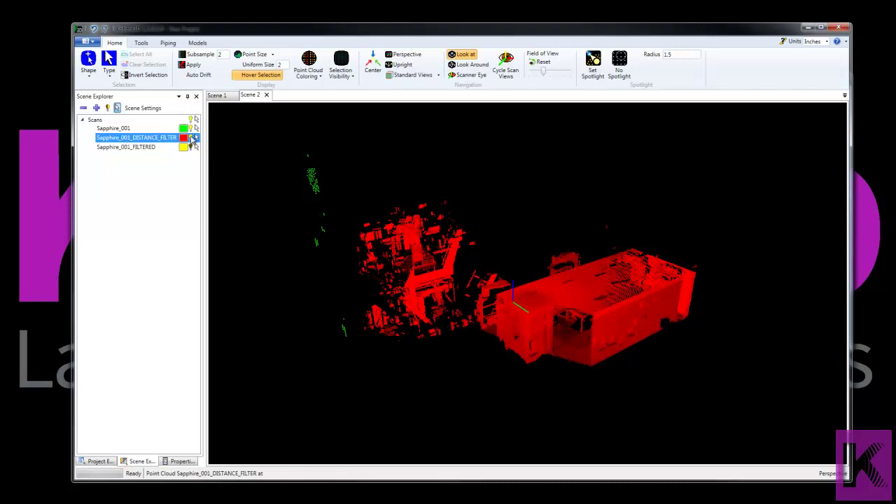
click(193, 137)
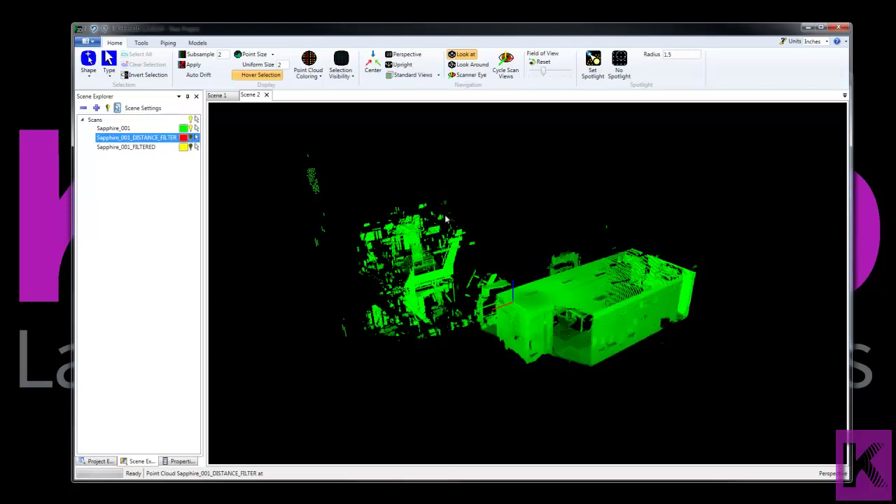
drag(445, 219, 406, 235)
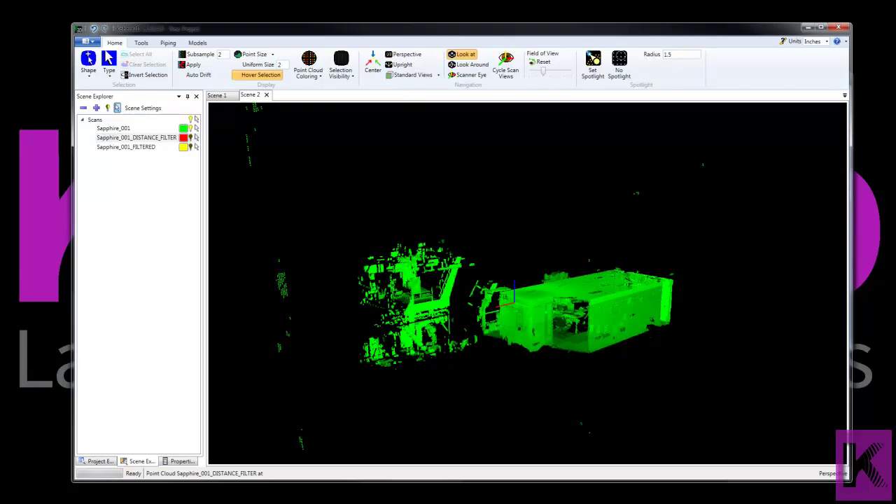
- Shift the converter and Kohera3D windows, then return to Scene 2's green Sapphire_001 cloud
mouse_move(301, 500)
click(350, 475)
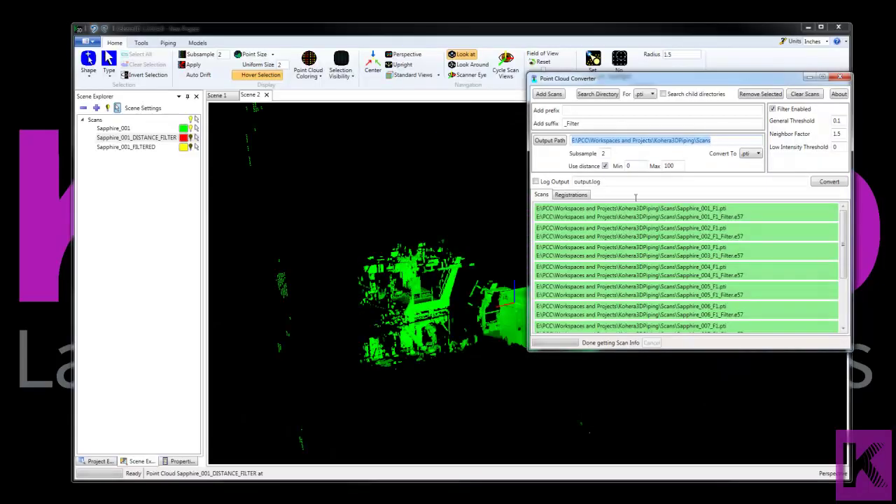
drag(673, 34, 621, 33)
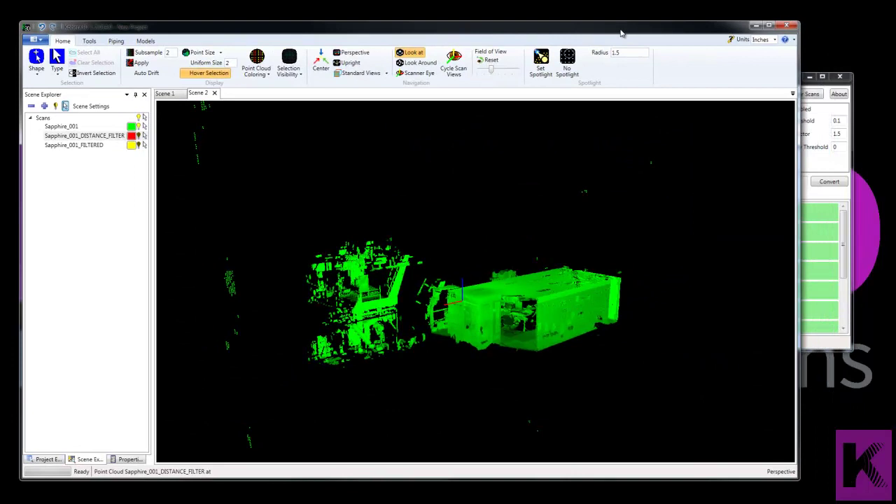
click(822, 159)
drag(752, 77, 793, 77)
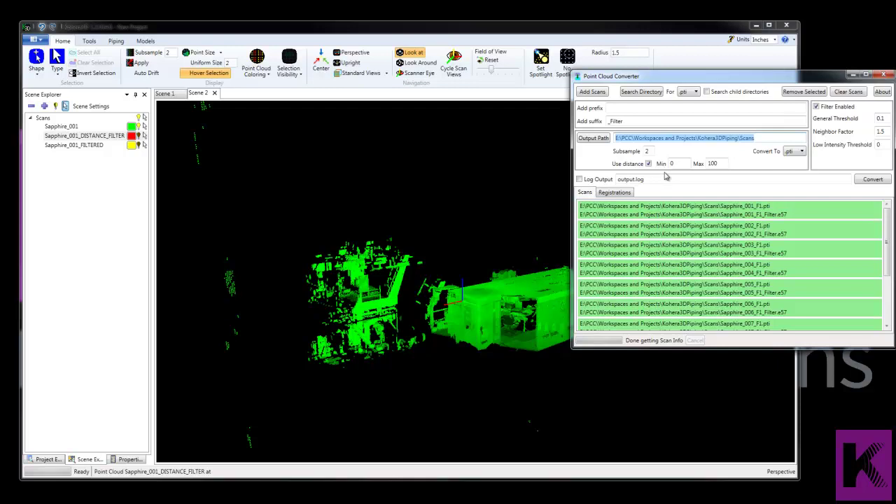
click(470, 270)
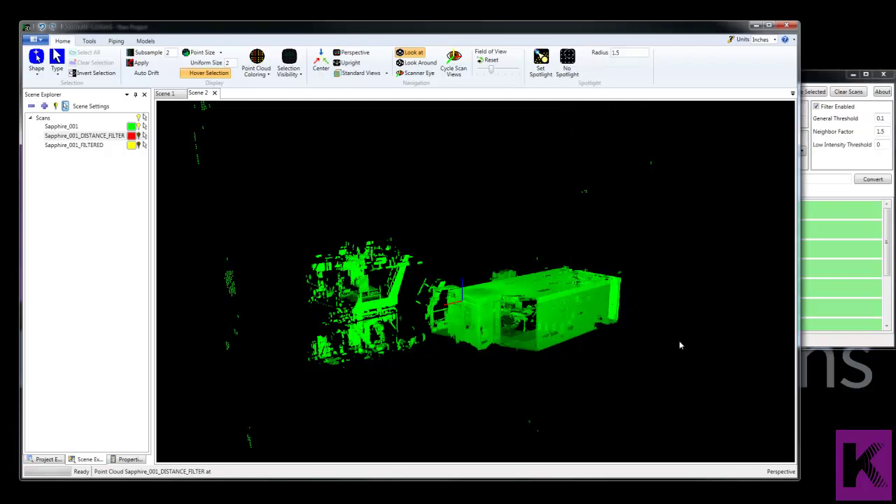
drag(653, 335, 619, 310)
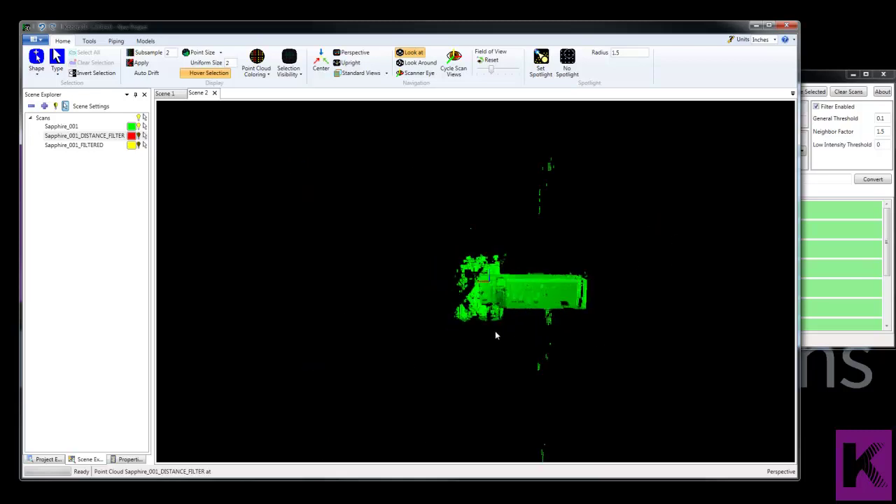
scroll(494, 331, up, 10)
scroll(464, 405, up, 8)
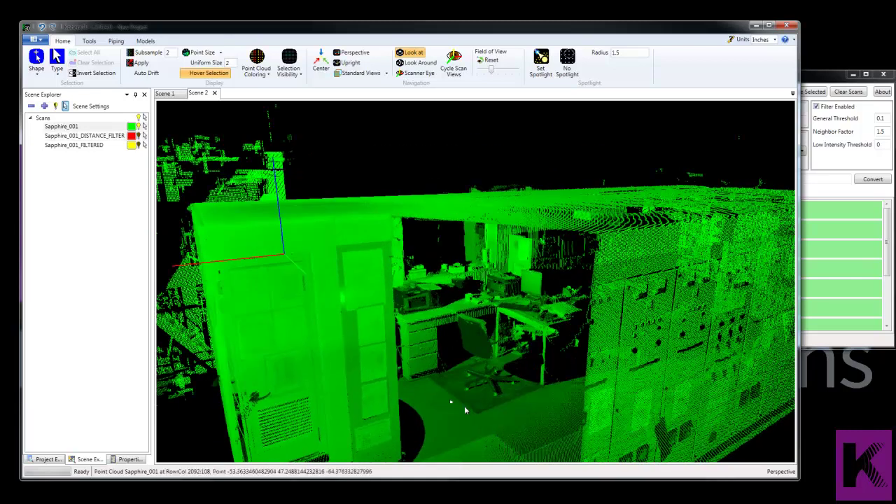
scroll(499, 384, up, 8)
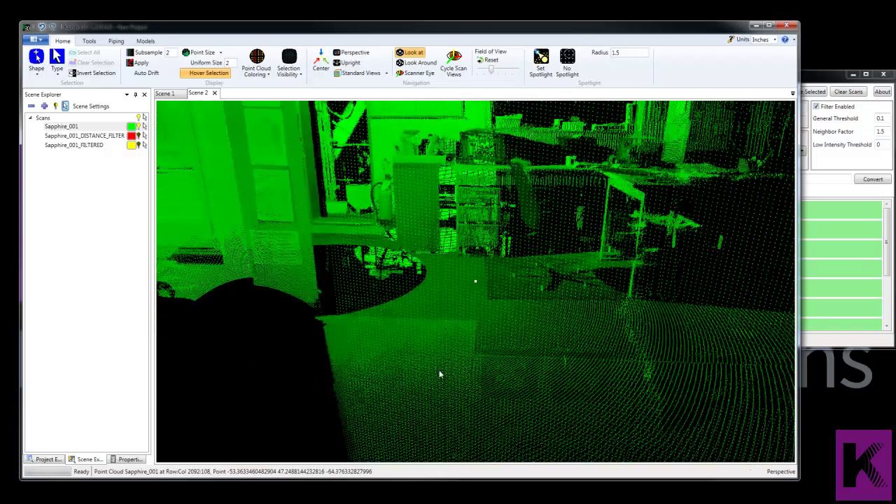
scroll(490, 440, up, 8)
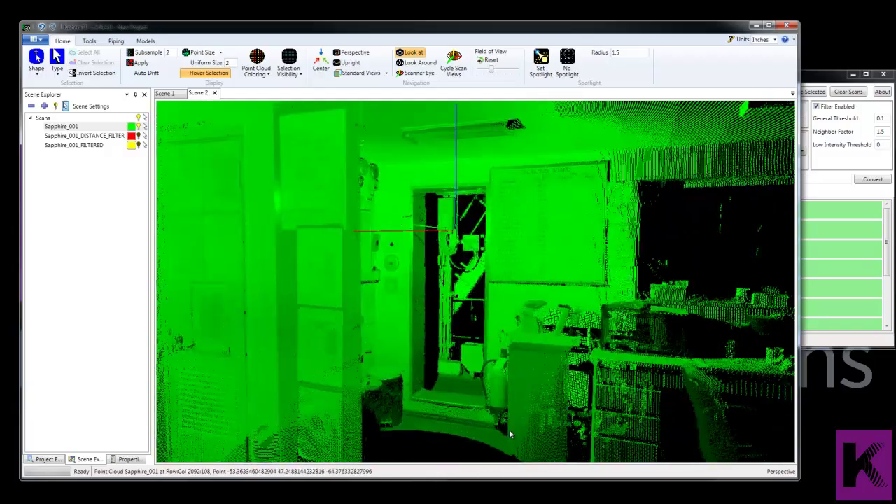
scroll(526, 321, down, 3)
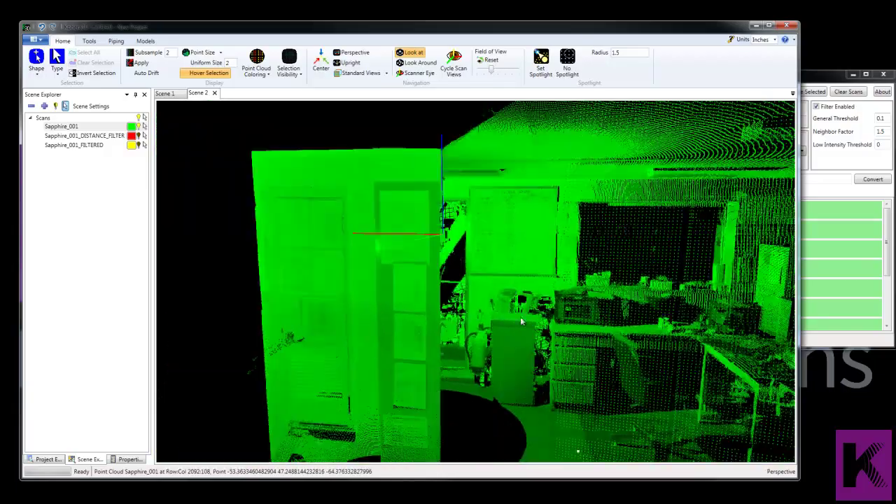
scroll(530, 298, down, 10)
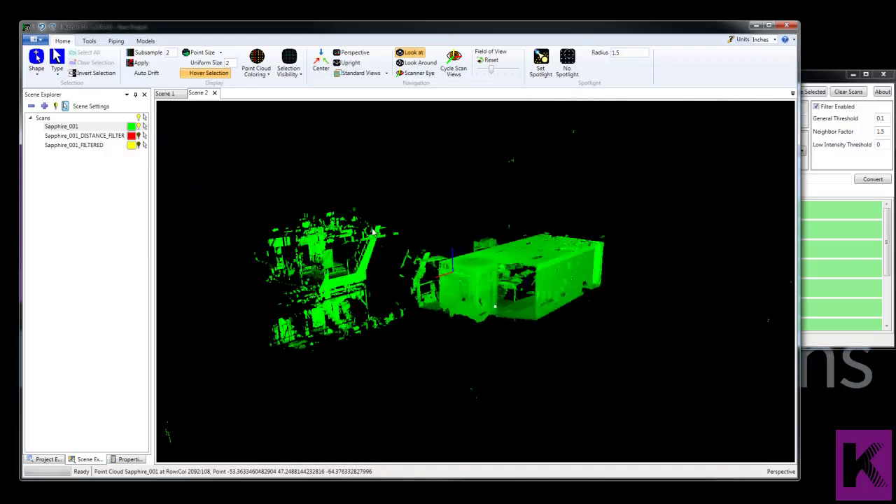
drag(368, 235, 400, 266)
scroll(401, 268, up, 10)
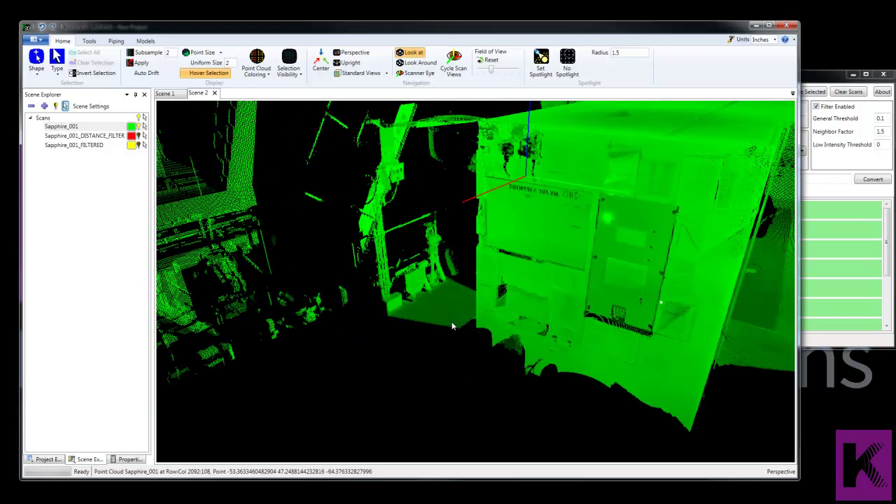
scroll(486, 292, down, 10)
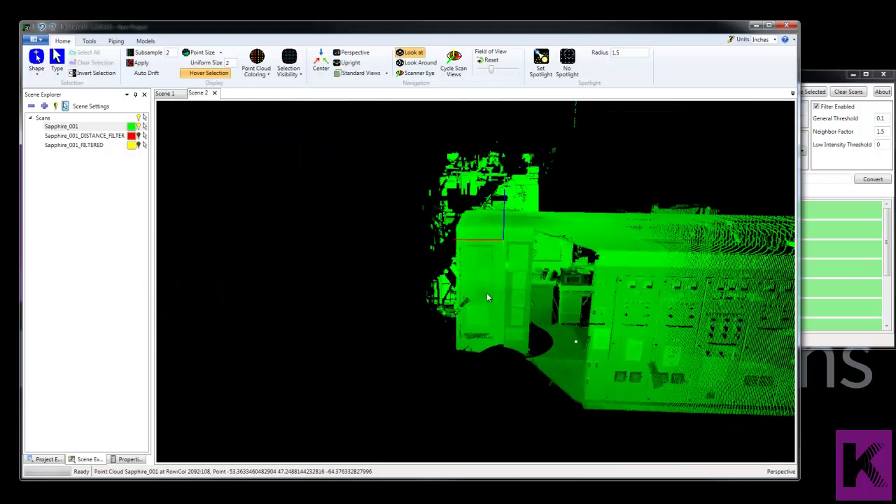
scroll(537, 295, down, 3)
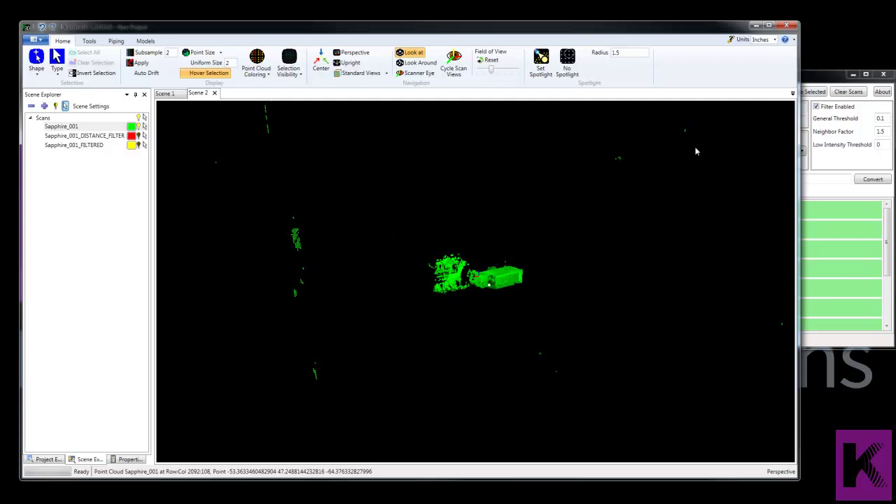
- Compare the original Sapphire_001 scan with the red Sapphire_001_DISTANCE_FILTER cloud by toggling their visibility
click(139, 127)
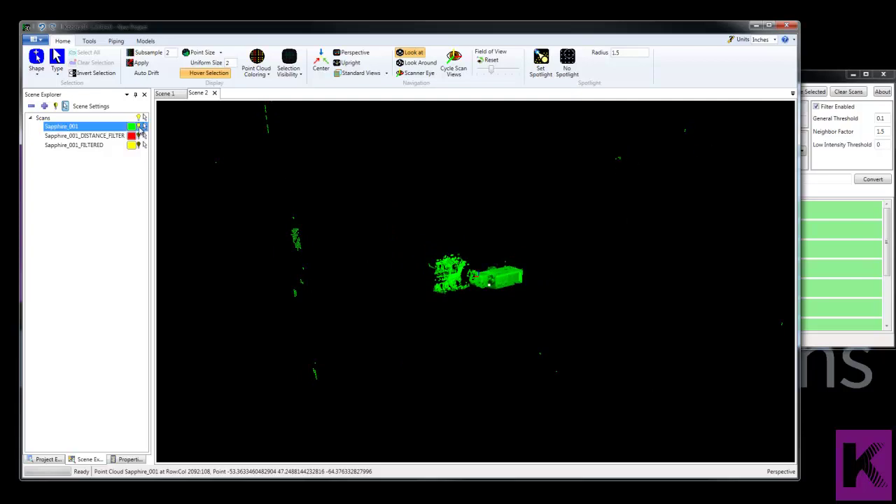
click(143, 136)
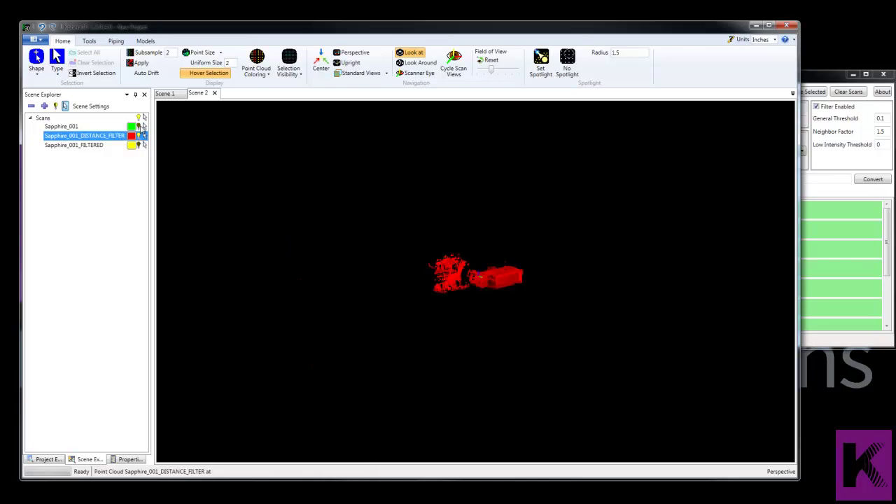
click(141, 127)
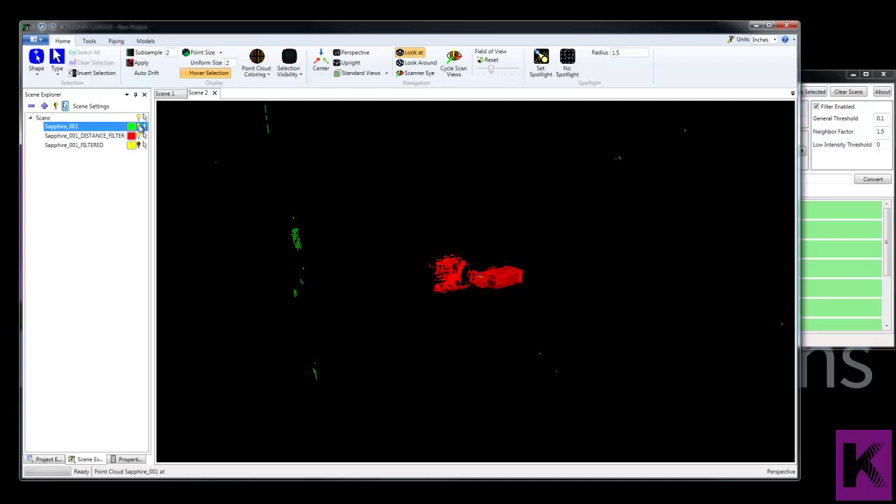
click(142, 126)
click(462, 308)
scroll(510, 329, up, 6)
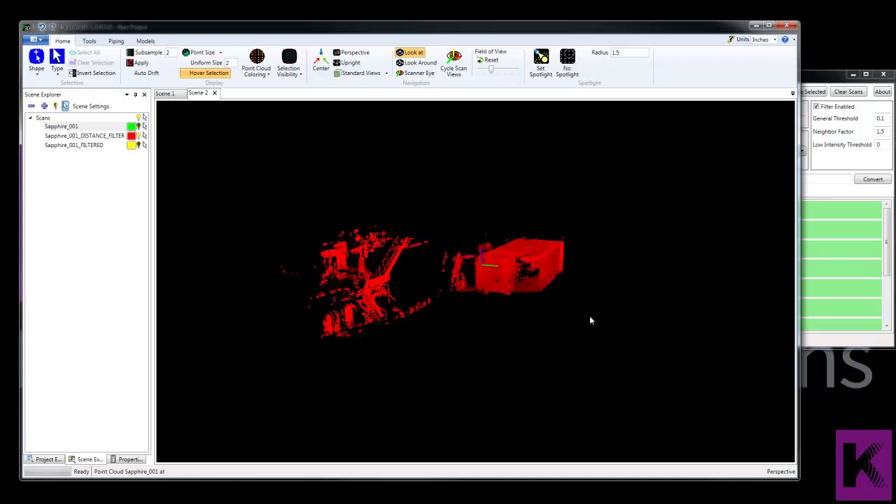
drag(589, 320, 475, 351)
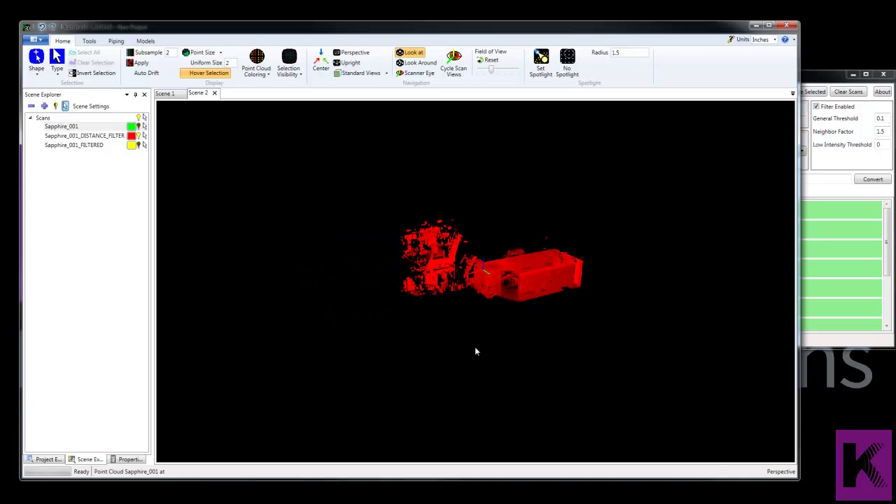
scroll(474, 351, up, 1)
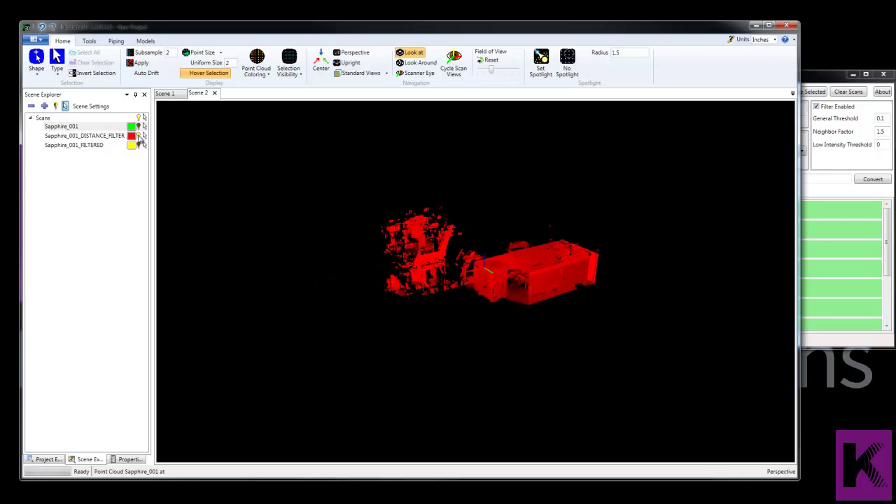
- Hide the red distance-filtered cloud, restore the original, and turn on the yellow Sapphire_001_FILTERED scan
click(139, 136)
click(140, 126)
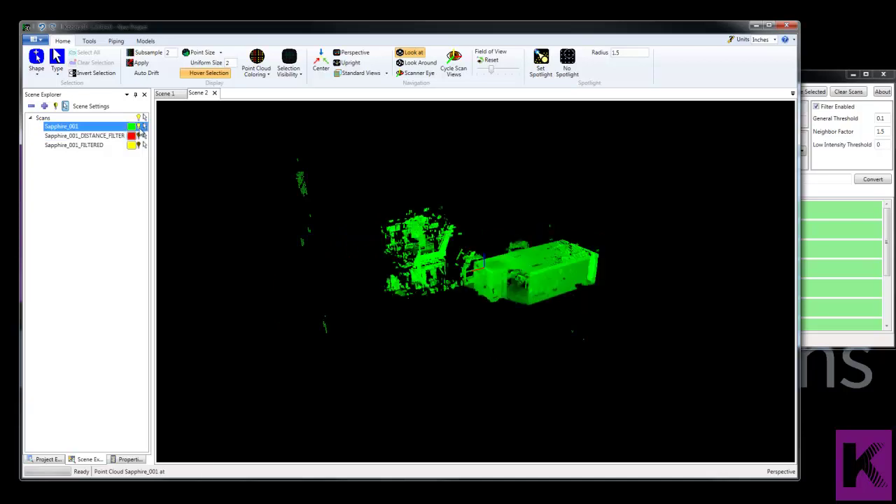
click(104, 145)
click(140, 145)
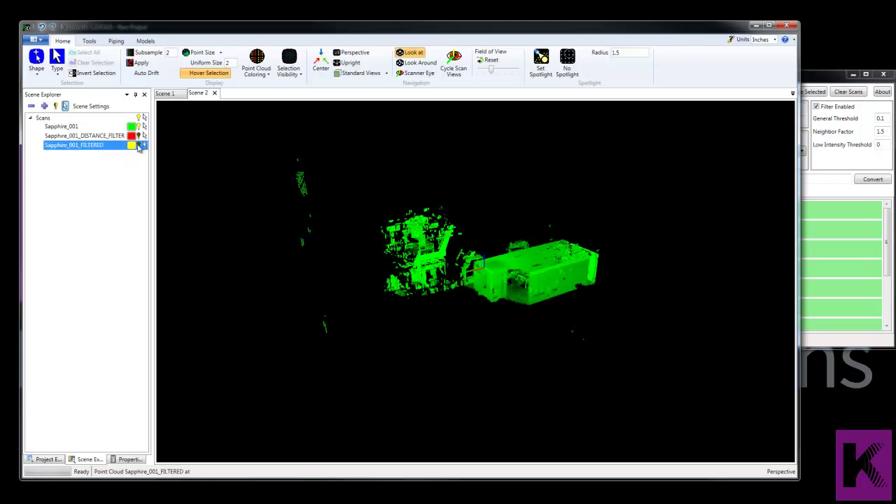
- Glance at the Point Cloud Converter, then orbit and zoom into the room toward the door wall
click(804, 144)
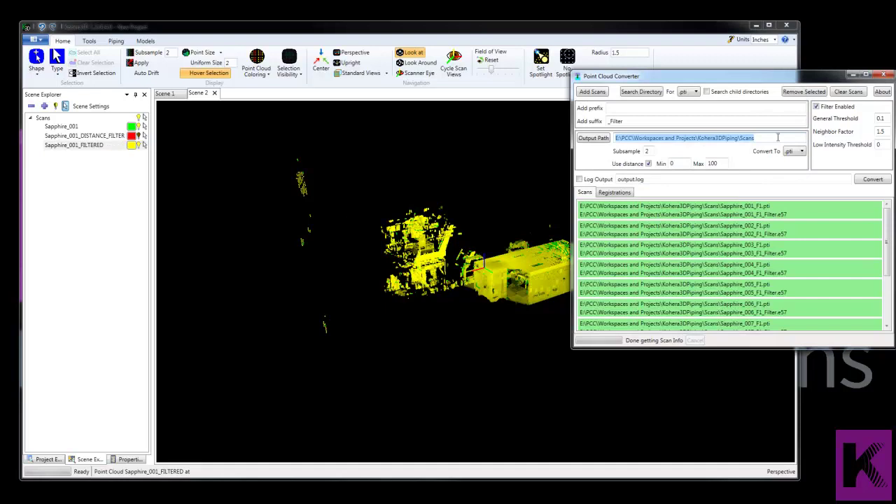
click(453, 194)
drag(651, 289, 385, 268)
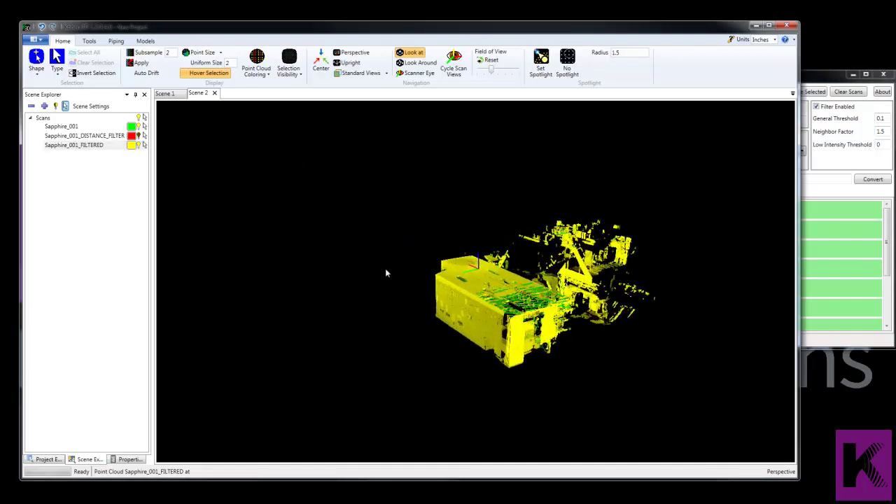
scroll(385, 268, up, 5)
scroll(396, 226, up, 10)
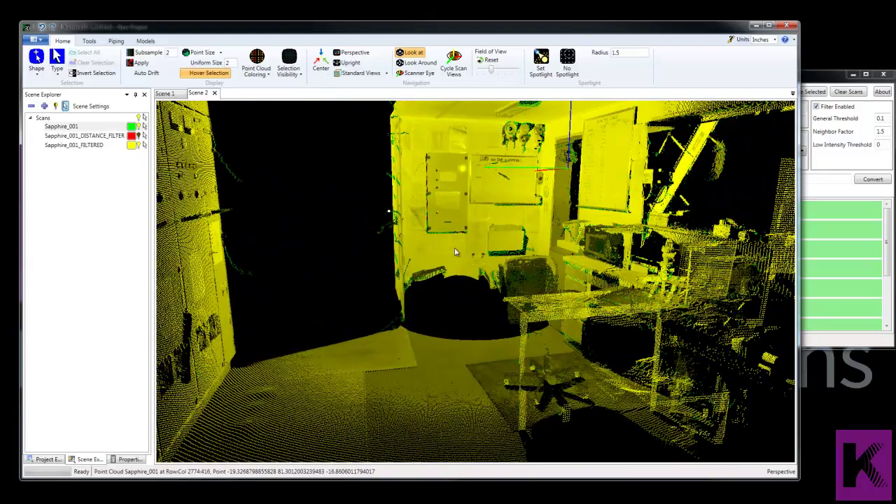
drag(392, 217, 522, 312)
scroll(521, 313, up, 5)
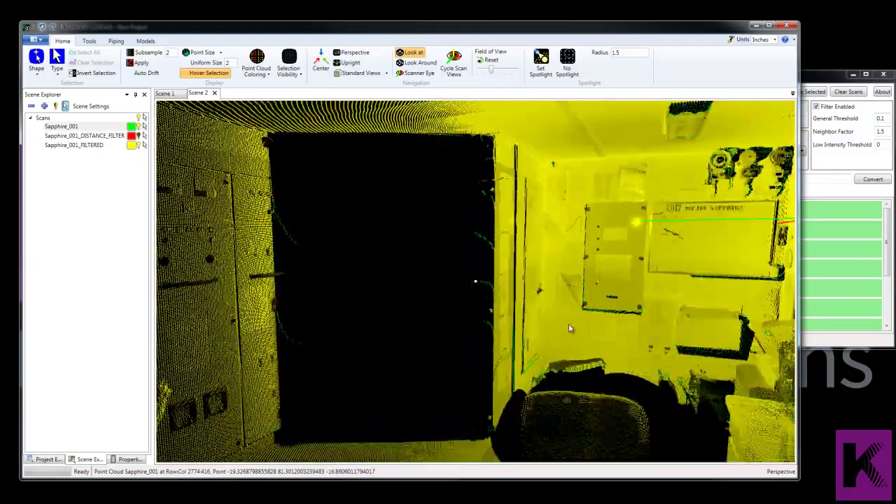
- Apply Subsample 1 so the yellow filtered cloud renders denser, zooming in further
click(146, 63)
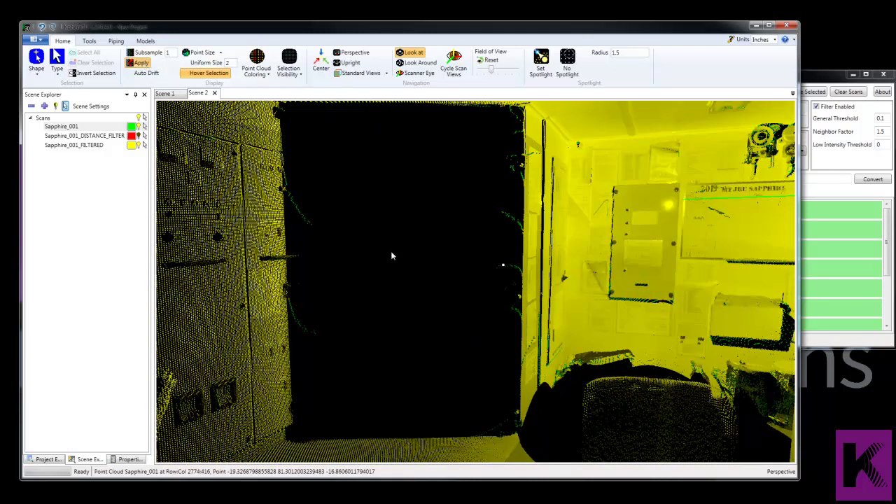
scroll(392, 252, up, 2)
scroll(449, 313, up, 2)
scroll(448, 313, up, 2)
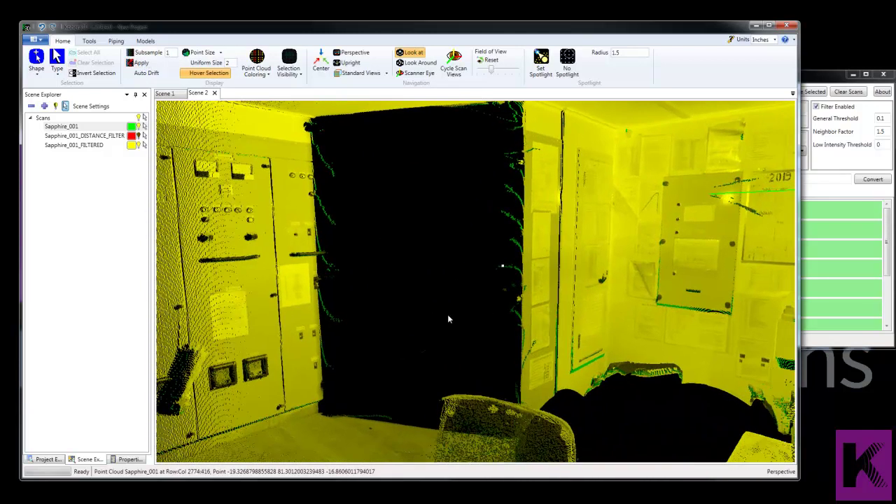
- Hide the yellow filtered scan and move through the doorway viewing the original cloud
click(139, 145)
drag(449, 336, 552, 269)
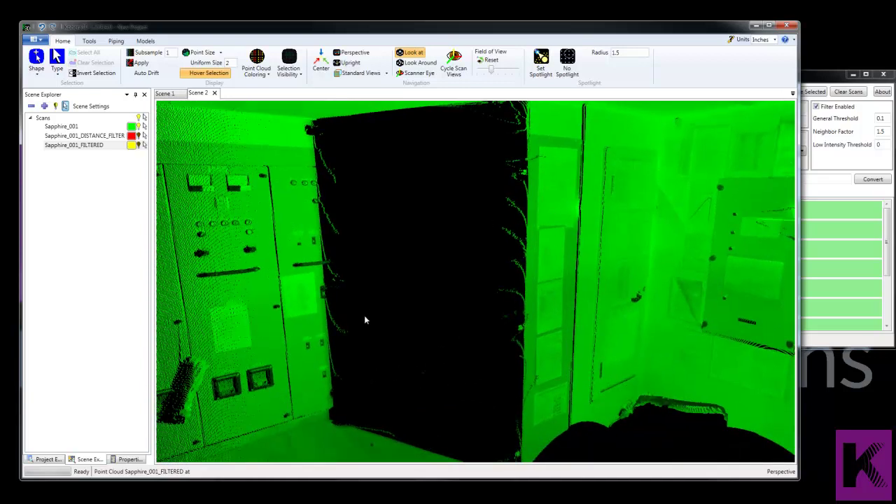
drag(455, 317, 458, 348)
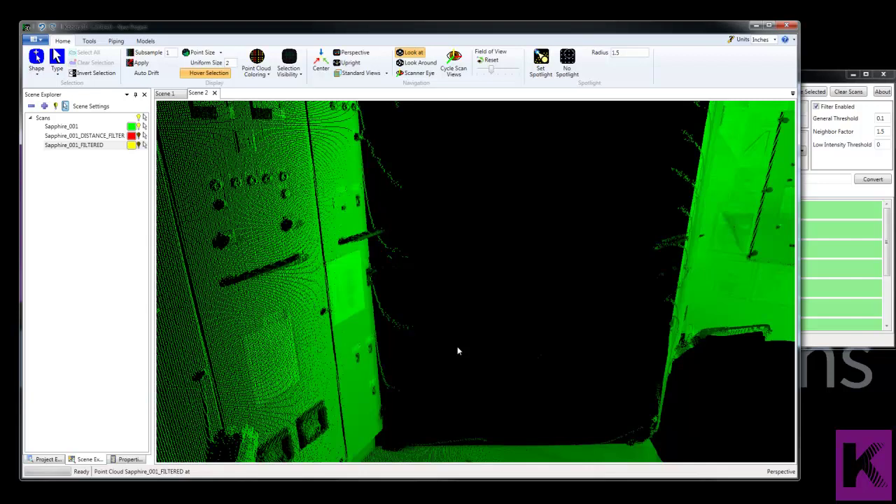
- Compare the red distance-filtered doorway, then show the yellow filtered scan again and reposition the view
click(142, 136)
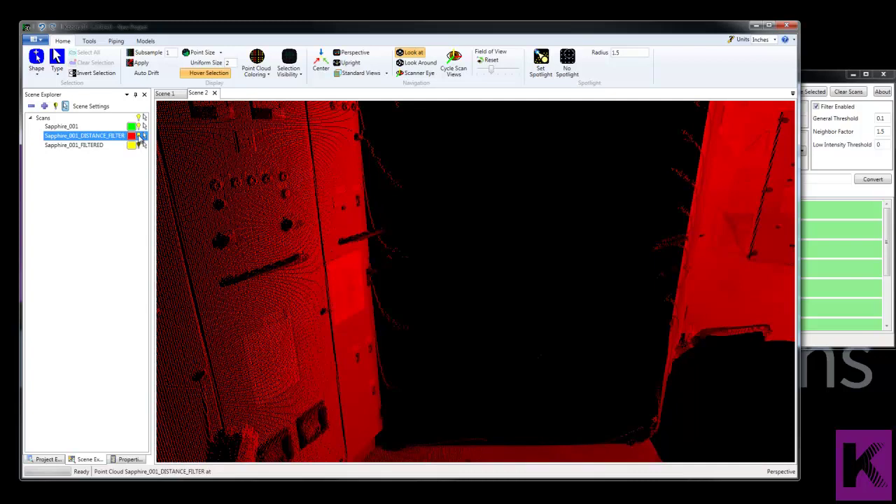
click(142, 137)
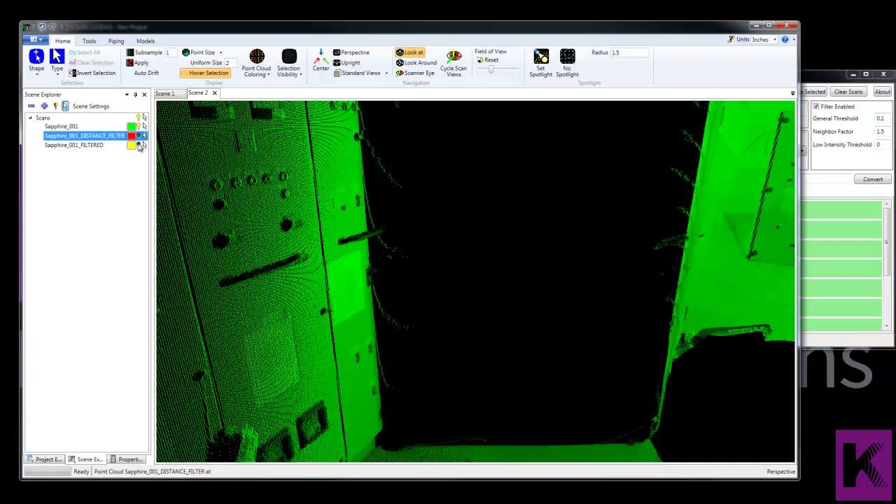
click(140, 145)
click(504, 331)
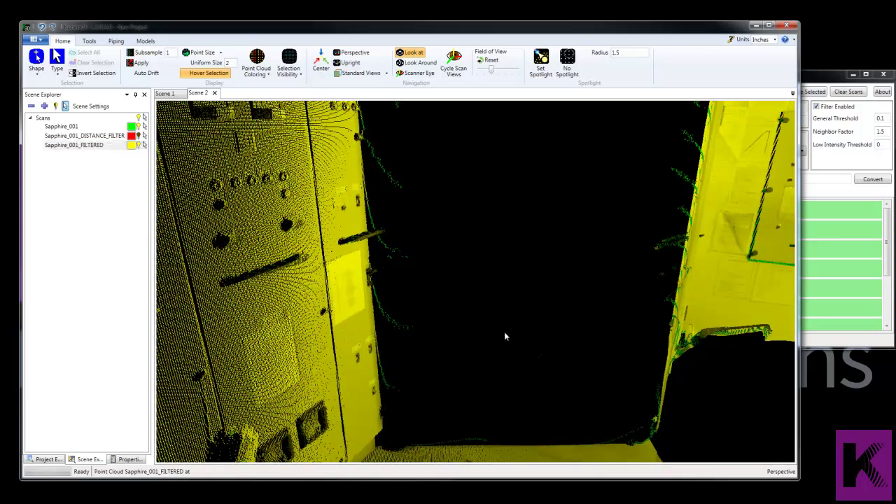
click(140, 127)
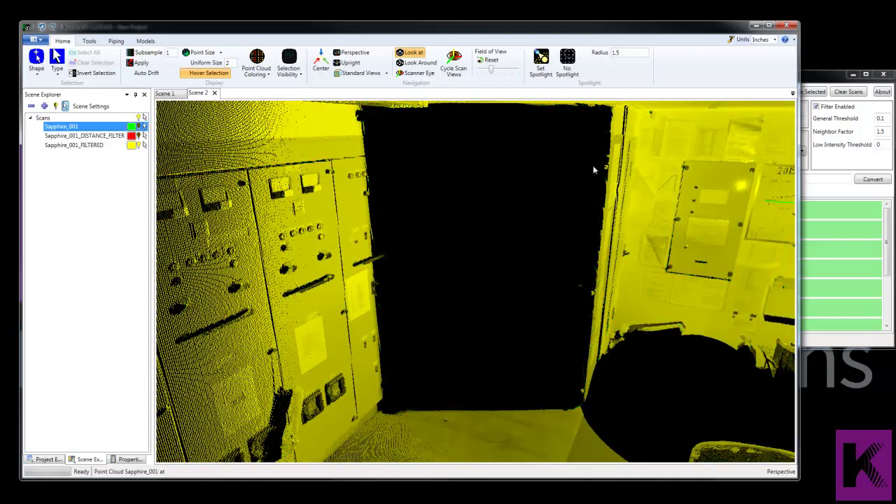
click(573, 306)
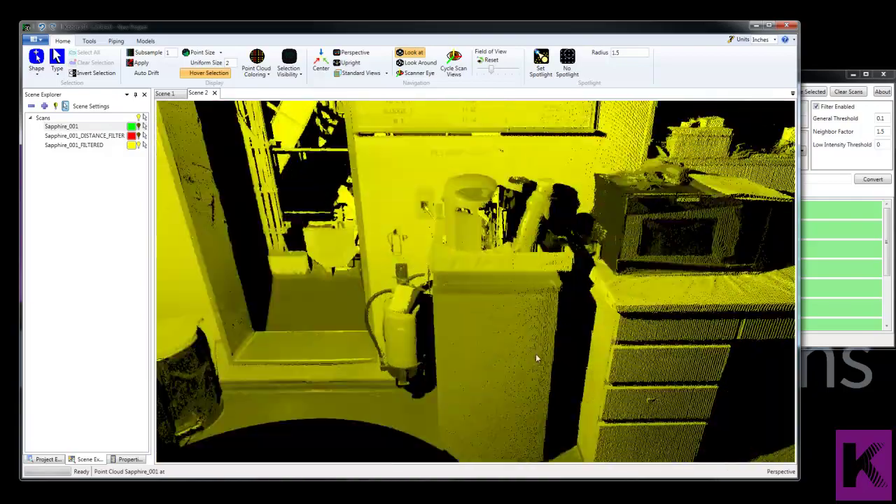
- Orbit toward the fire extinguisher, toggling the yellow Sapphire_001_FILTERED cloud off and on to compare
mouse_move(537, 358)
mouse_down()
mouse_move(602, 354)
mouse_move(644, 368)
mouse_move(562, 376)
mouse_move(580, 381)
mouse_move(532, 364)
mouse_up()
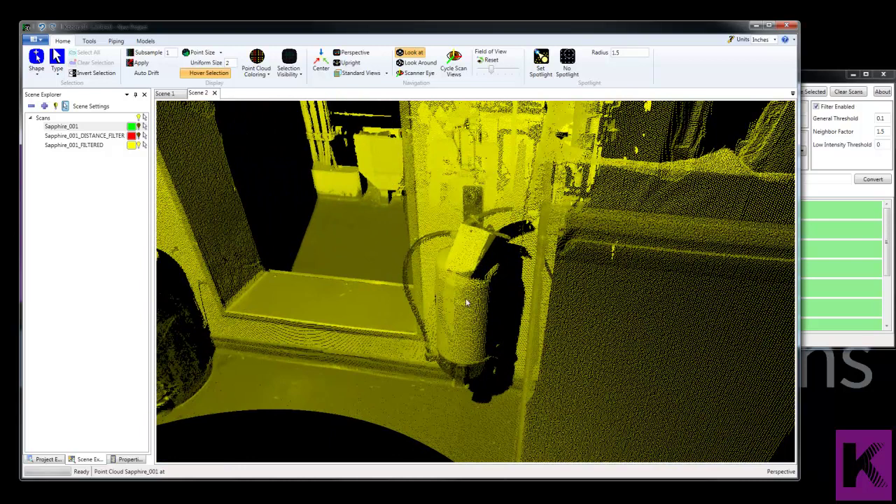
drag(462, 338, 334, 384)
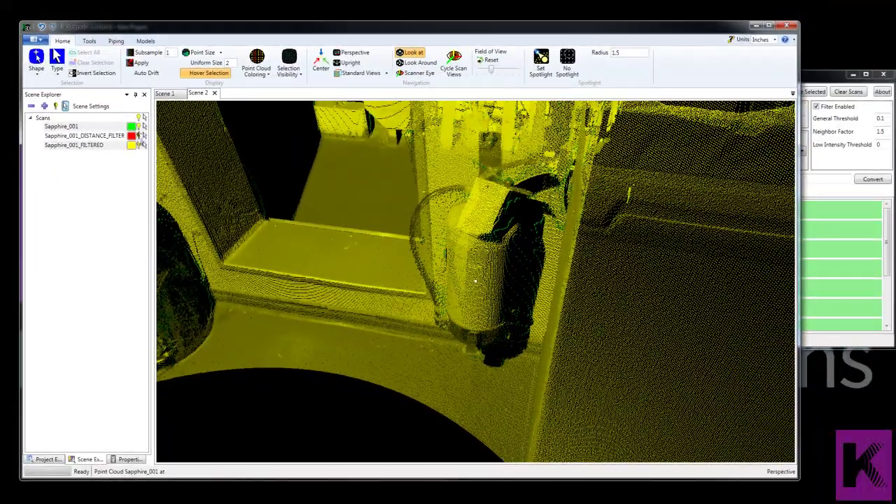
click(142, 145)
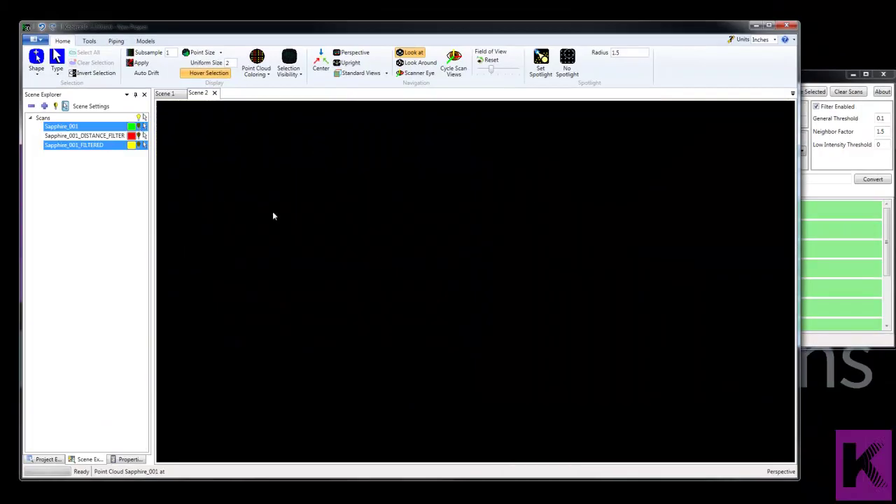
click(142, 128)
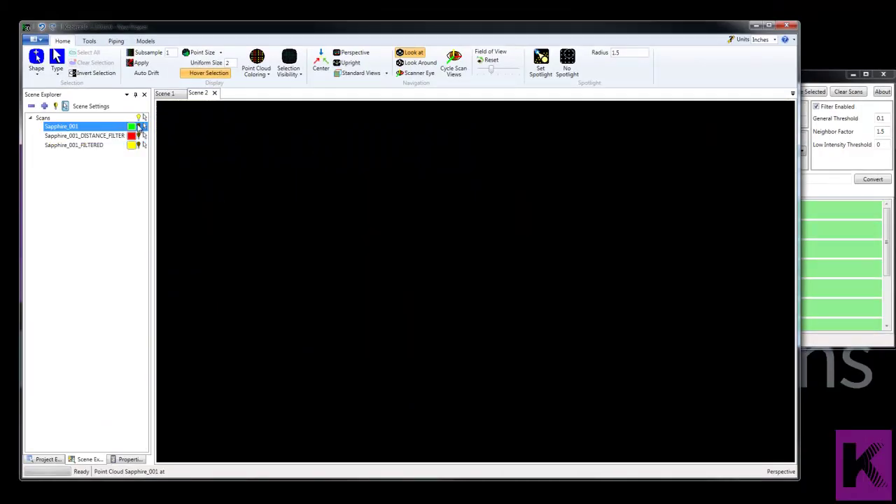
click(139, 145)
drag(530, 274, 555, 256)
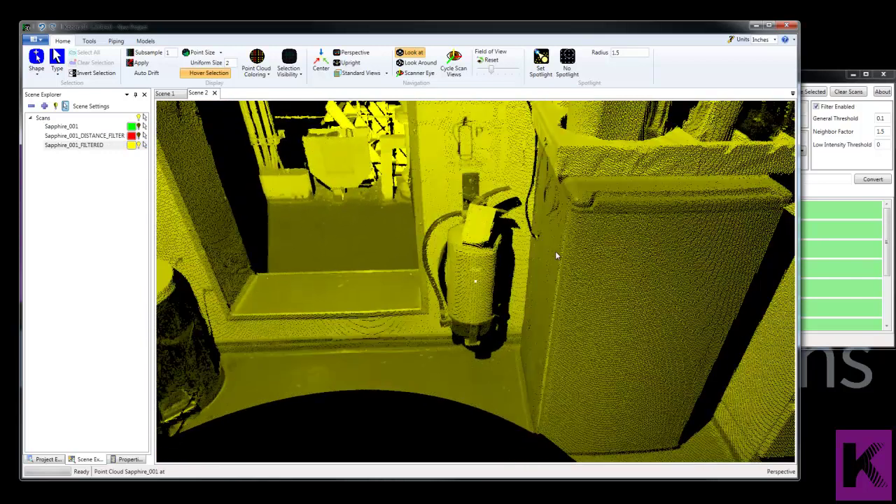
click(139, 145)
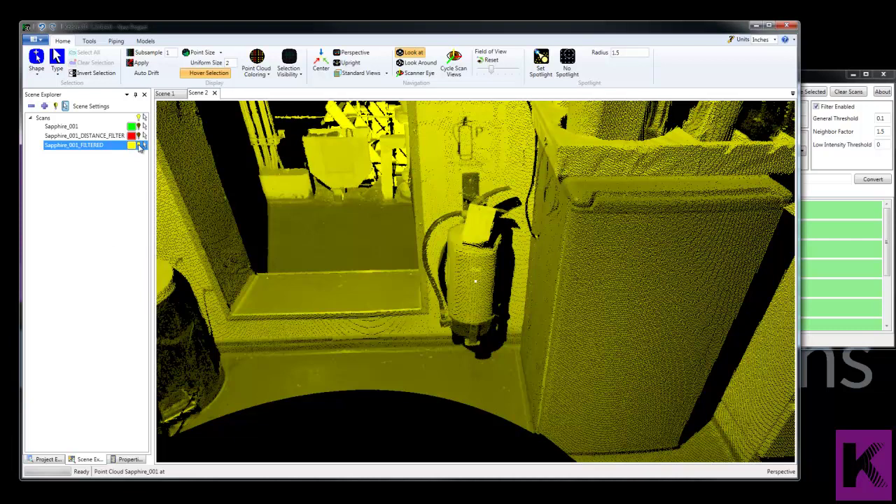
- Show the green Sapphire_001 cloud, check the Point Cloud Converter, and zoom around the extinguisher corner
click(139, 127)
drag(373, 276, 448, 302)
click(815, 83)
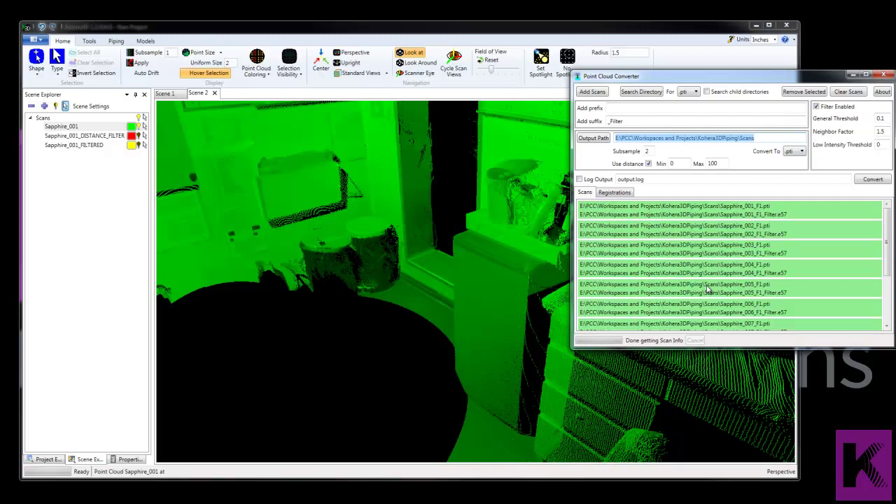
click(417, 339)
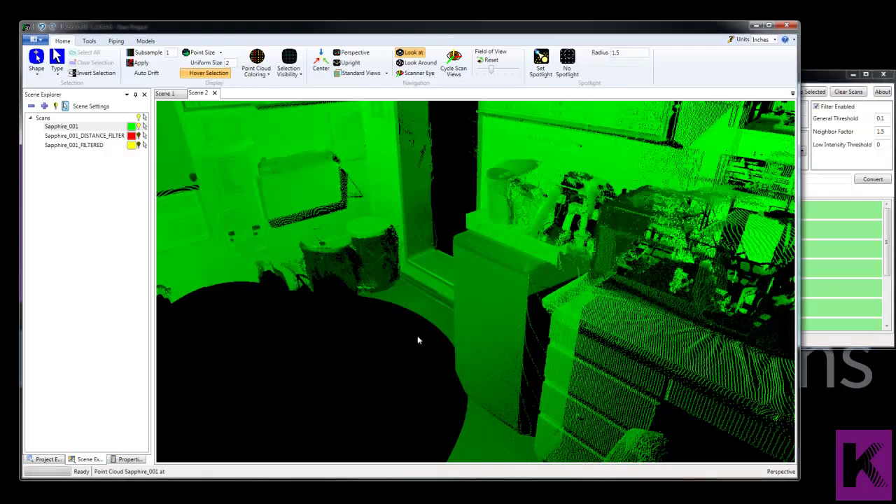
scroll(456, 323, up, 10)
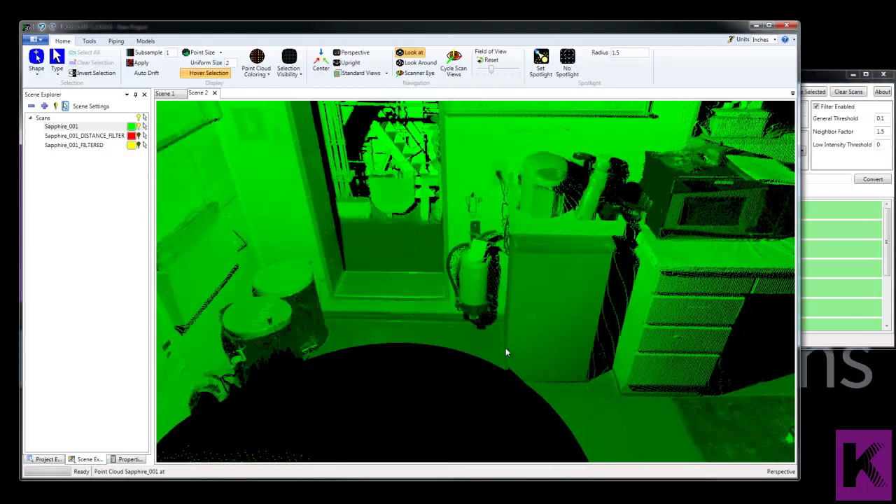
scroll(518, 397, down, 5)
scroll(480, 392, up, 3)
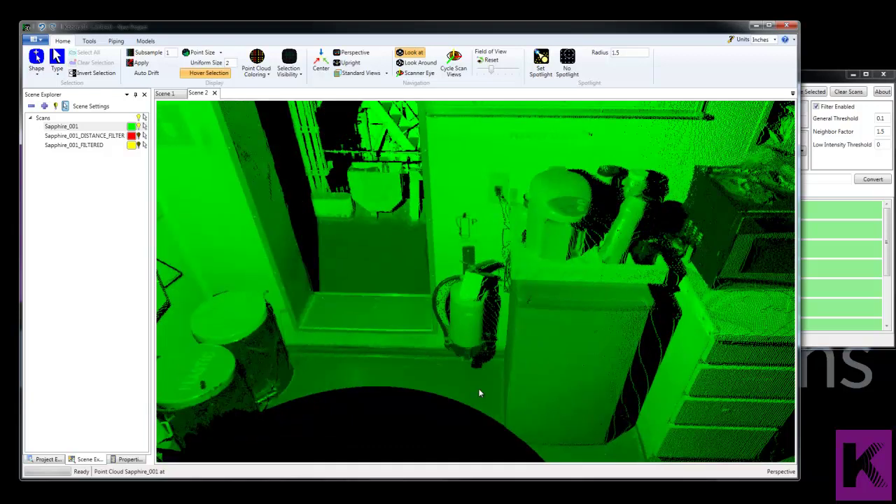
scroll(482, 383, up, 2)
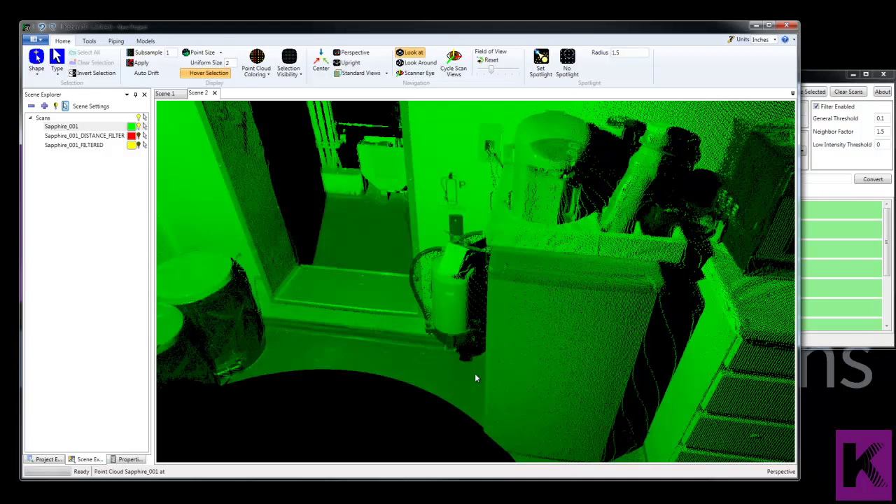
scroll(482, 371, up, 2)
scroll(420, 329, down, 2)
- Run Filter Point Cloud on the scan with default Filter Options to preview accepted and rejected points
right_click(357, 291)
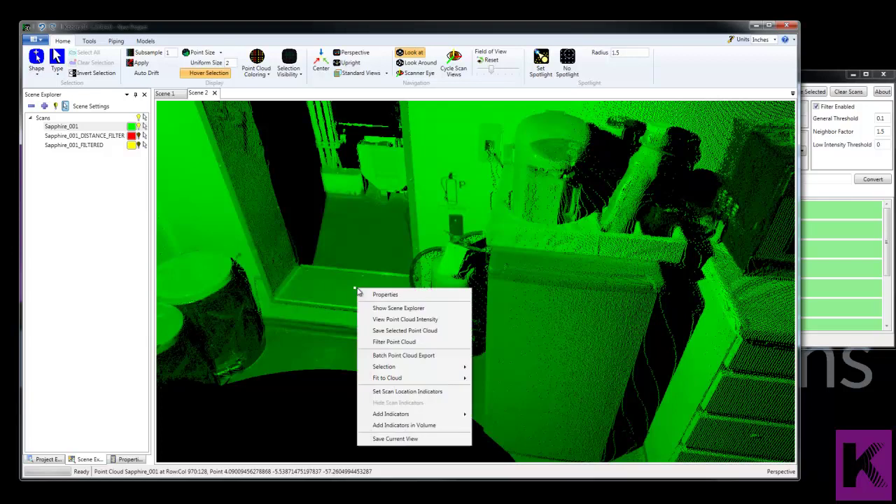
click(381, 342)
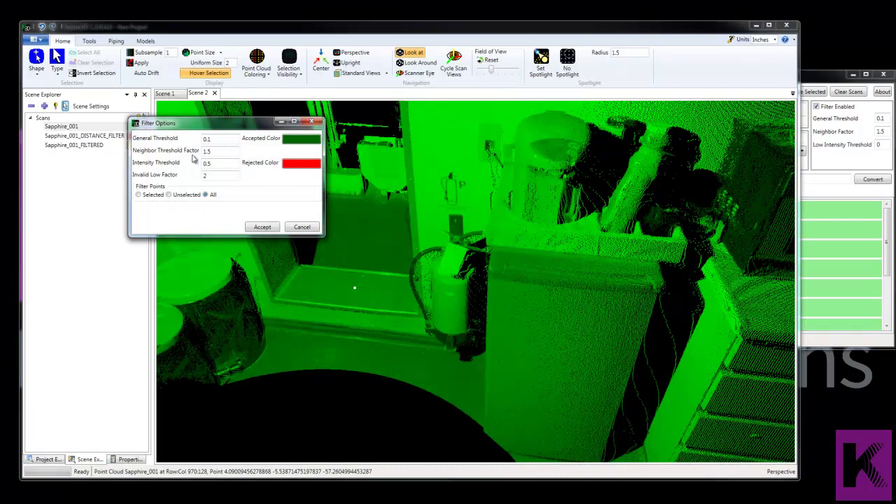
click(264, 228)
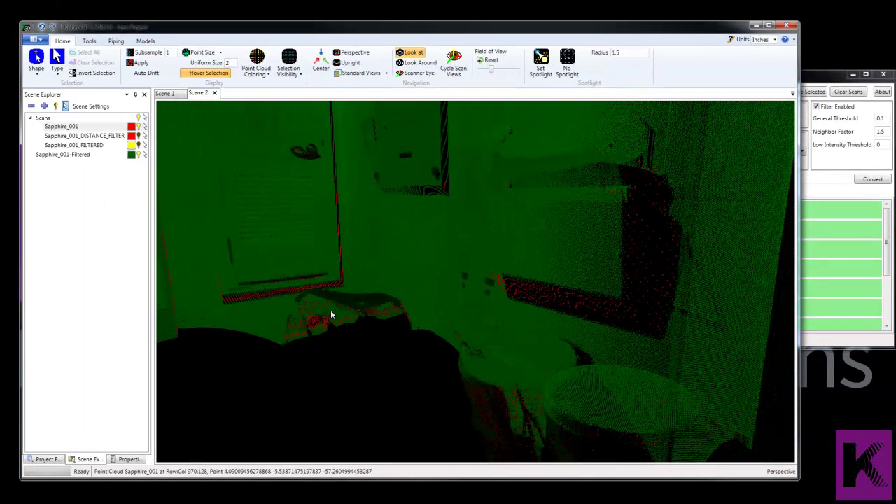
- Orbit the view to inspect the red rejected points along the filtered edges
drag(331, 314, 680, 242)
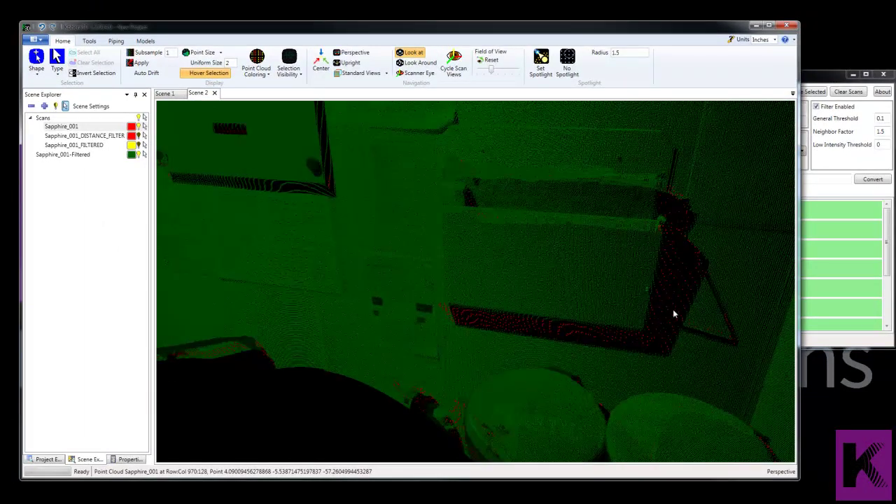
drag(694, 326, 620, 314)
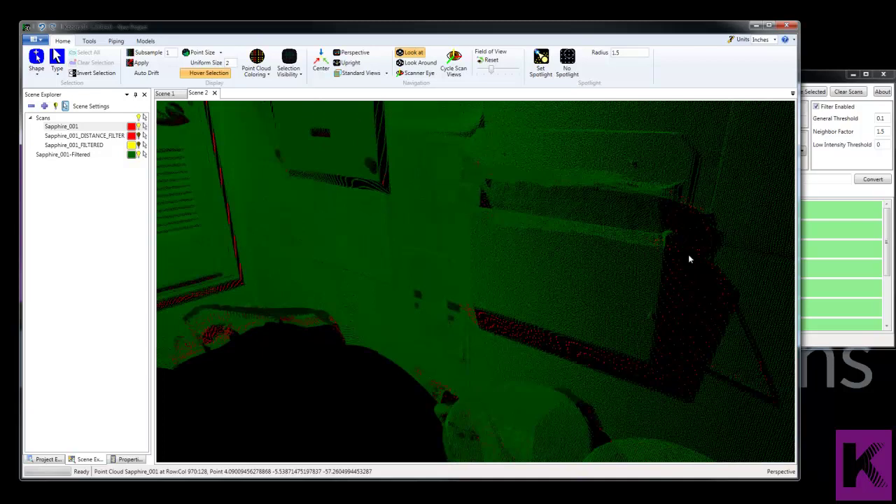
drag(624, 363, 660, 311)
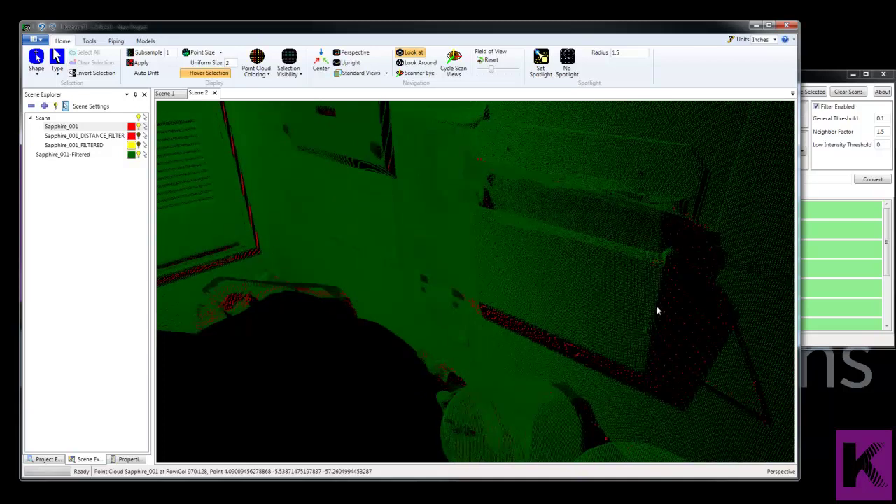
drag(566, 358, 672, 240)
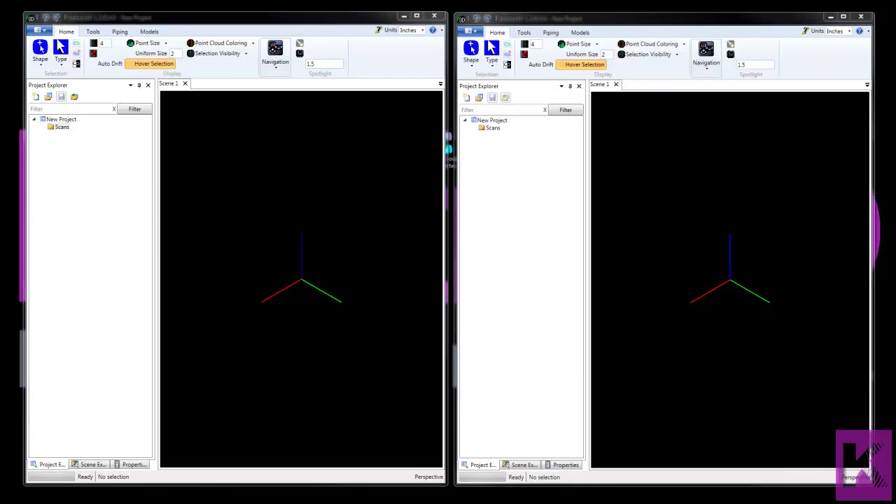
- Add Sapphire_001.fls from the PCC folder to the left project's Scans folder with Load and View unticked
click(61, 128)
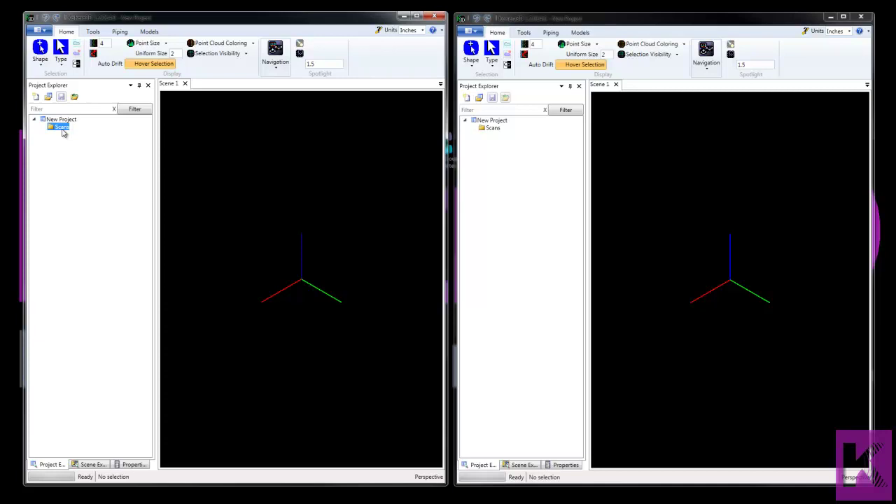
click(74, 97)
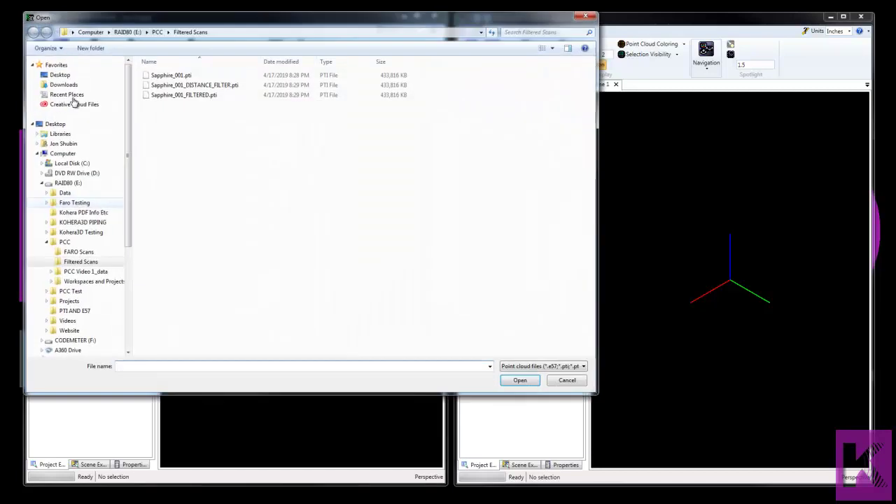
click(157, 32)
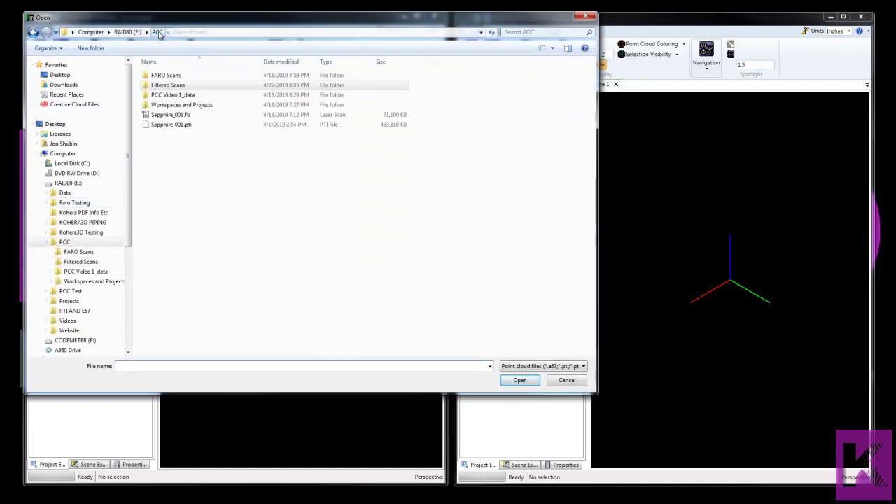
click(176, 115)
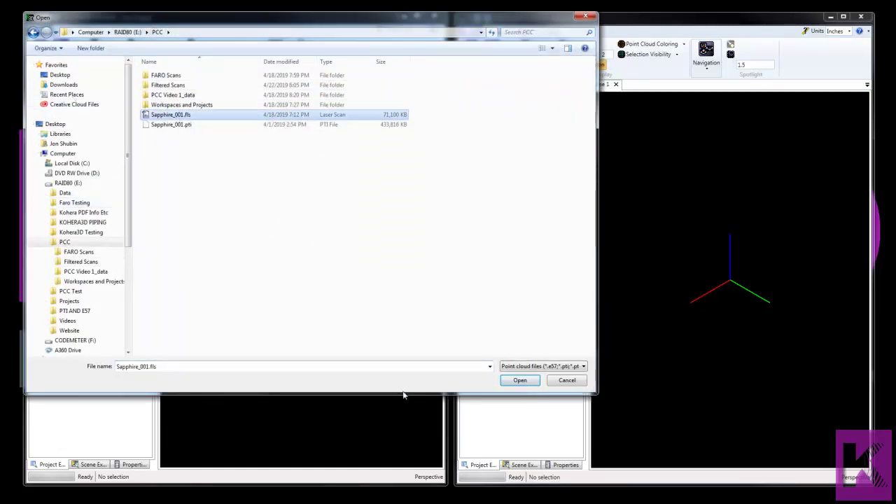
click(518, 382)
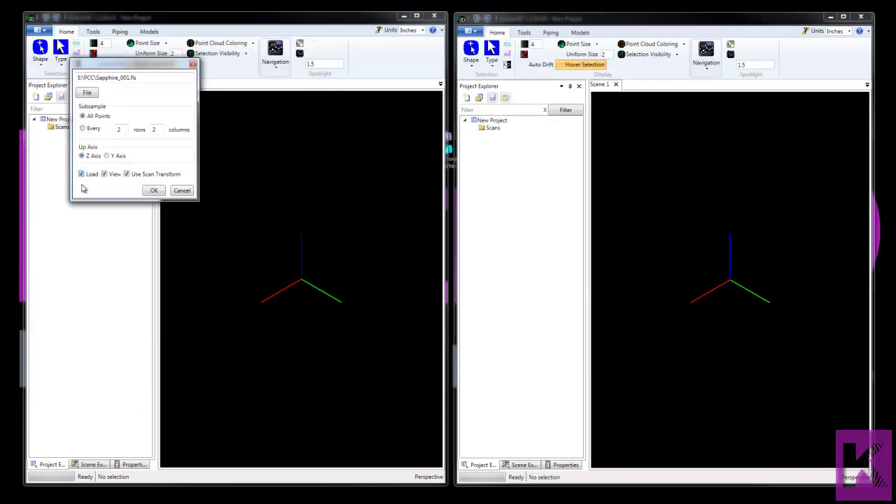
click(103, 174)
click(154, 191)
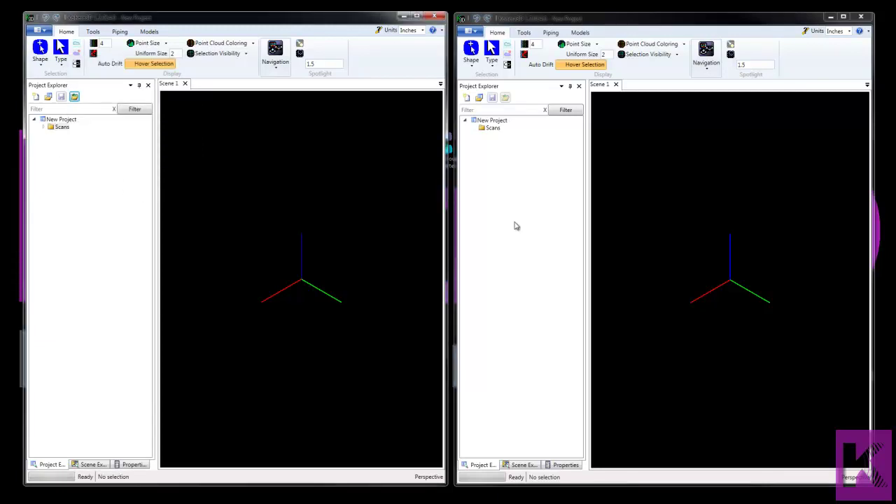
- Add Sapphire_001.pti to the right project's Scans folder with Load unticked
click(493, 129)
click(506, 97)
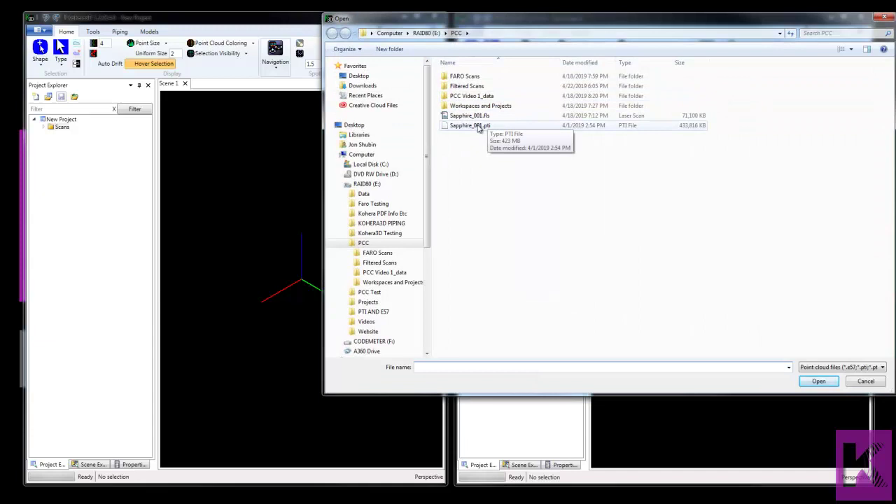
click(478, 127)
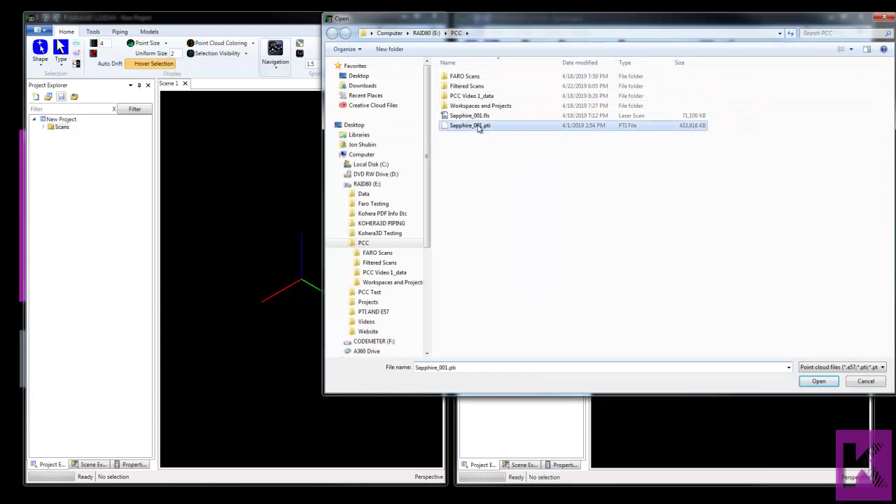
click(819, 382)
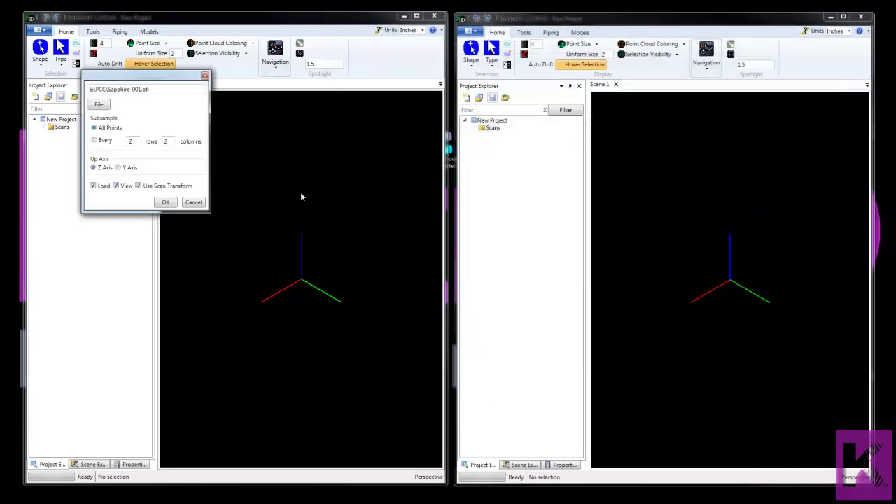
drag(138, 83, 430, 110)
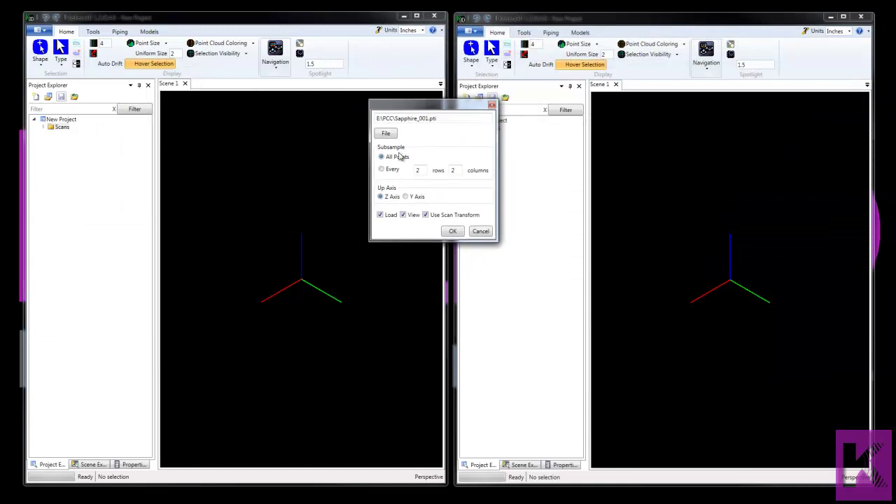
click(381, 215)
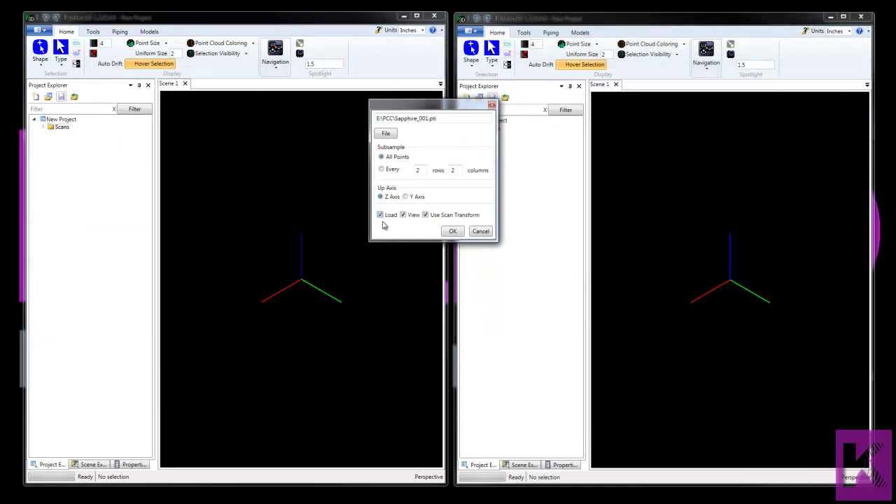
click(452, 231)
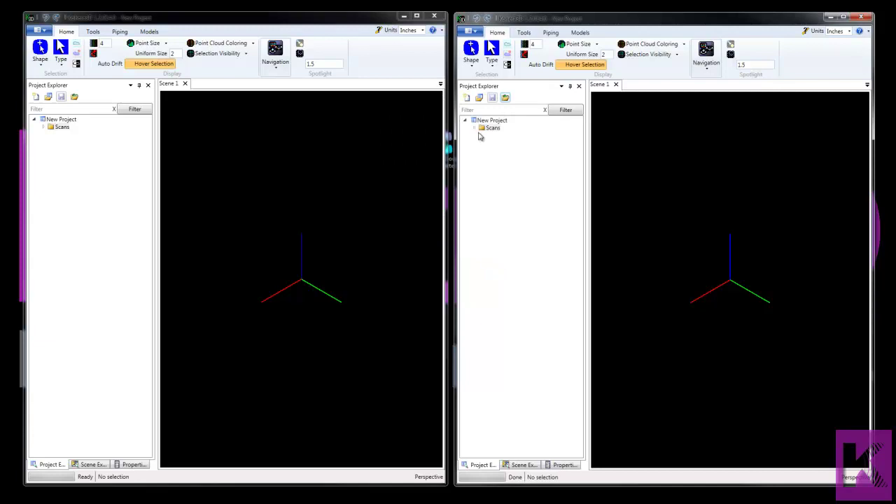
- Expand Scans and load Sapphire_001 in both windows to compare FLS and PTI load times
click(44, 127)
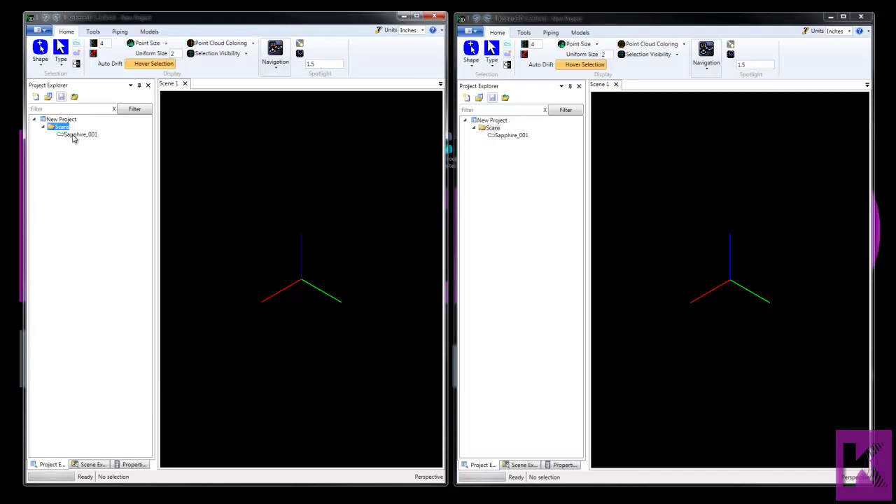
click(76, 136)
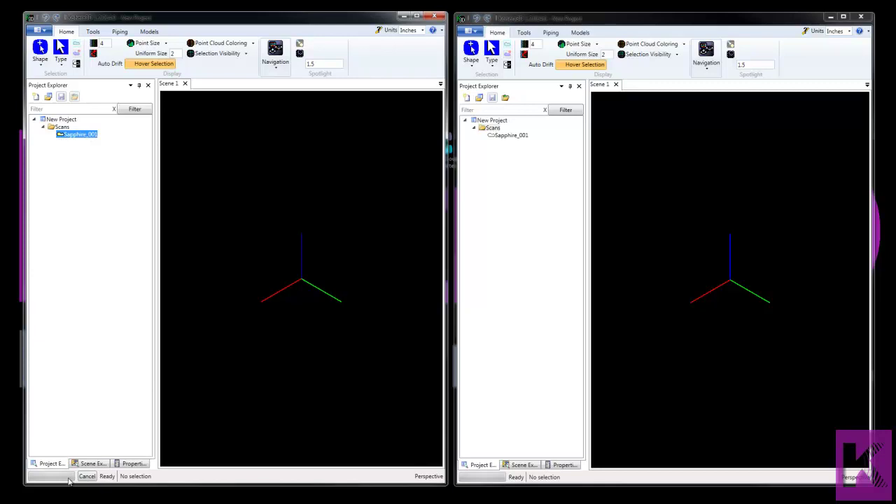
double_click(511, 138)
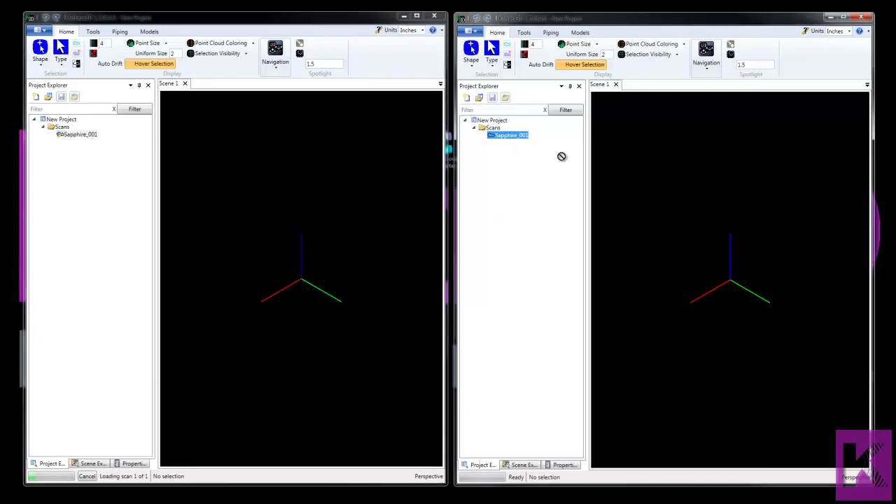